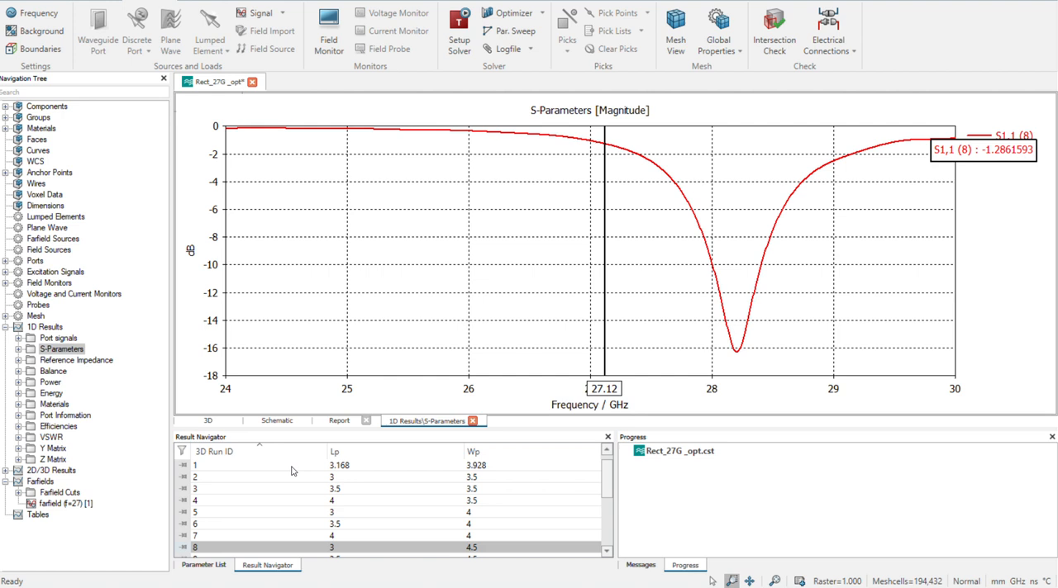
Compare the S1,1 curve of run 1 (Lp 3.168, Wp 3.928) with that of run 2 (Lp 3, Wp 3.5)
left_click(263, 468)
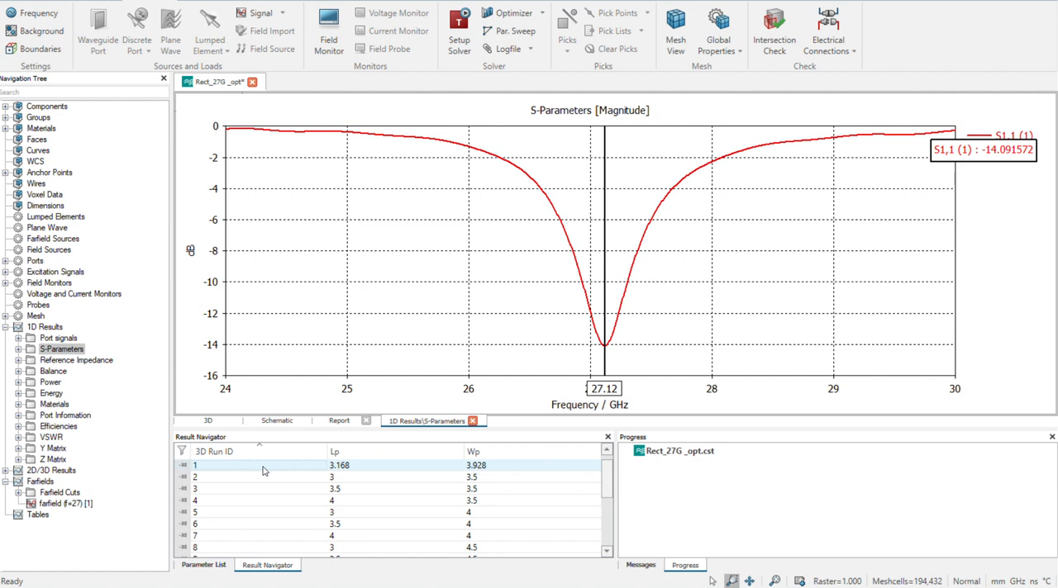
left_click(608, 554)
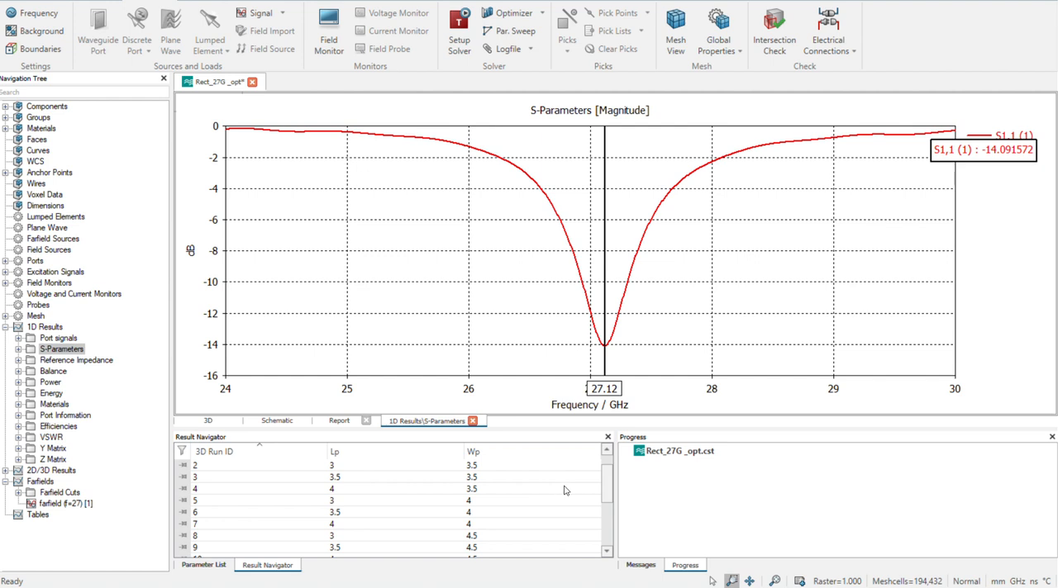
scroll(609, 483, "up", 2)
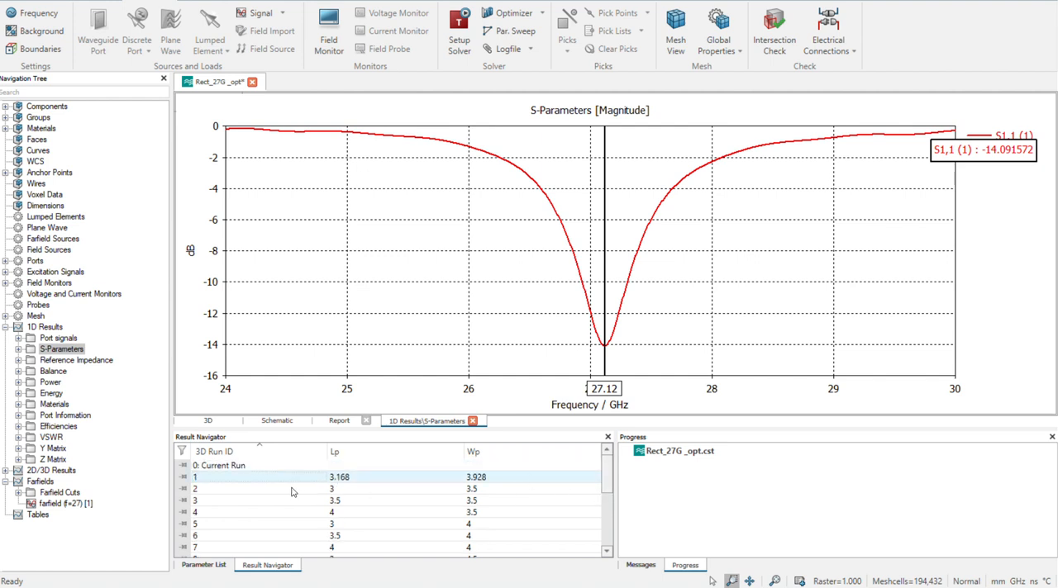
left_click(291, 490)
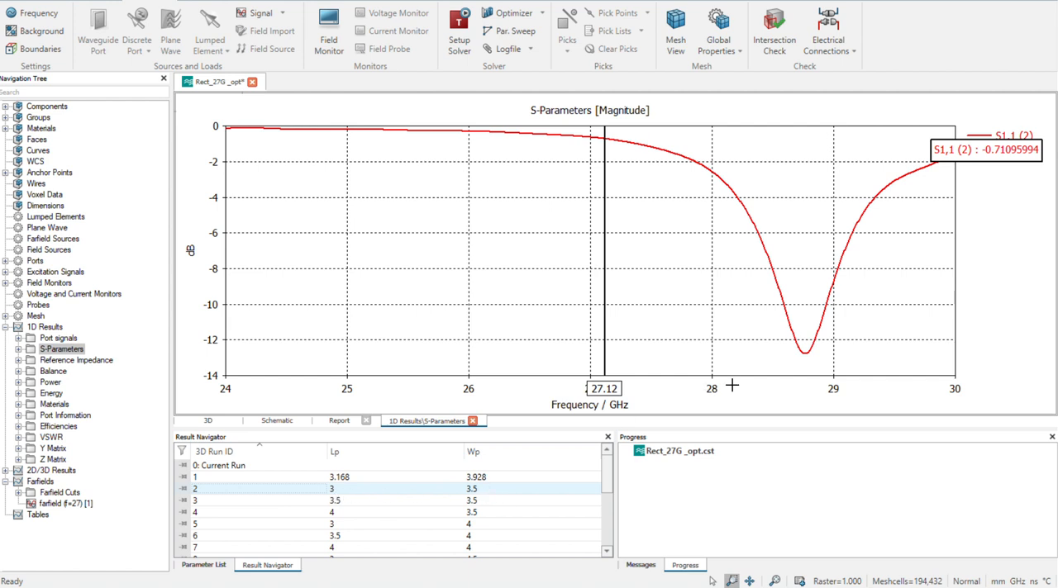
left_click(481, 478)
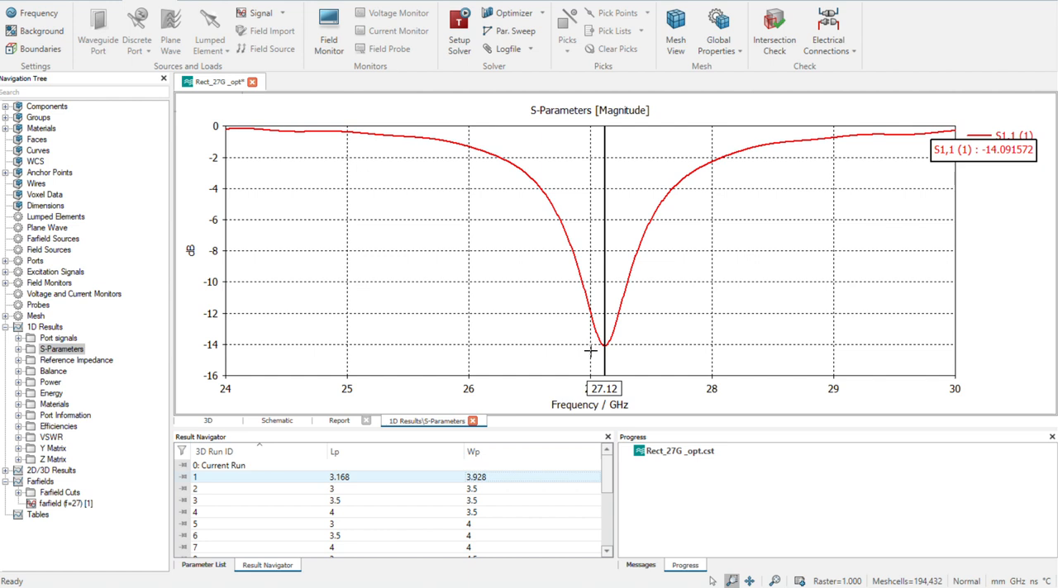
left_click(455, 490)
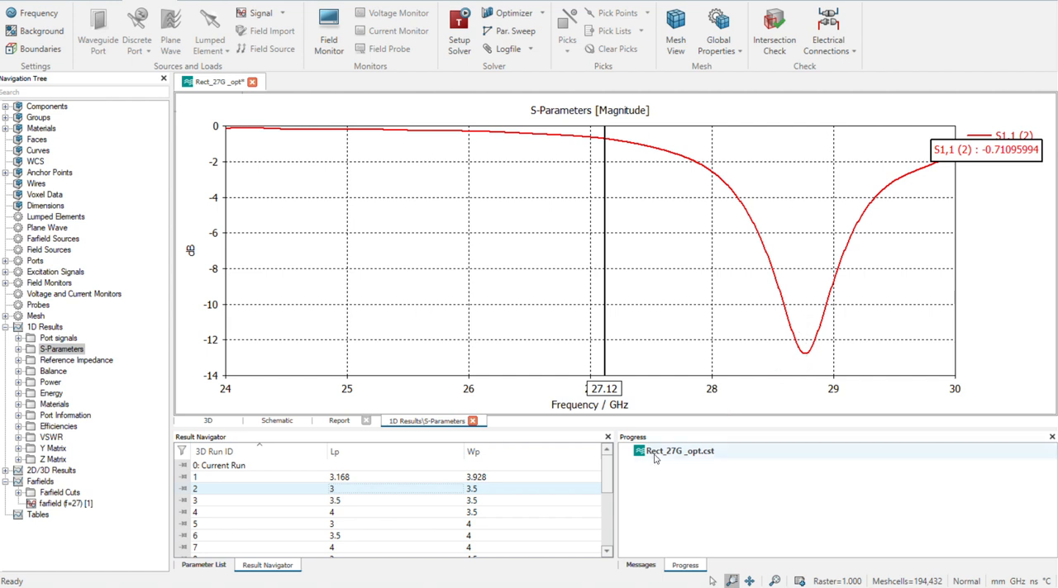
Examine the S1,1 curves of runs 3 and 4, recheck run 2, and view runs 5 and 6
left_click(461, 505)
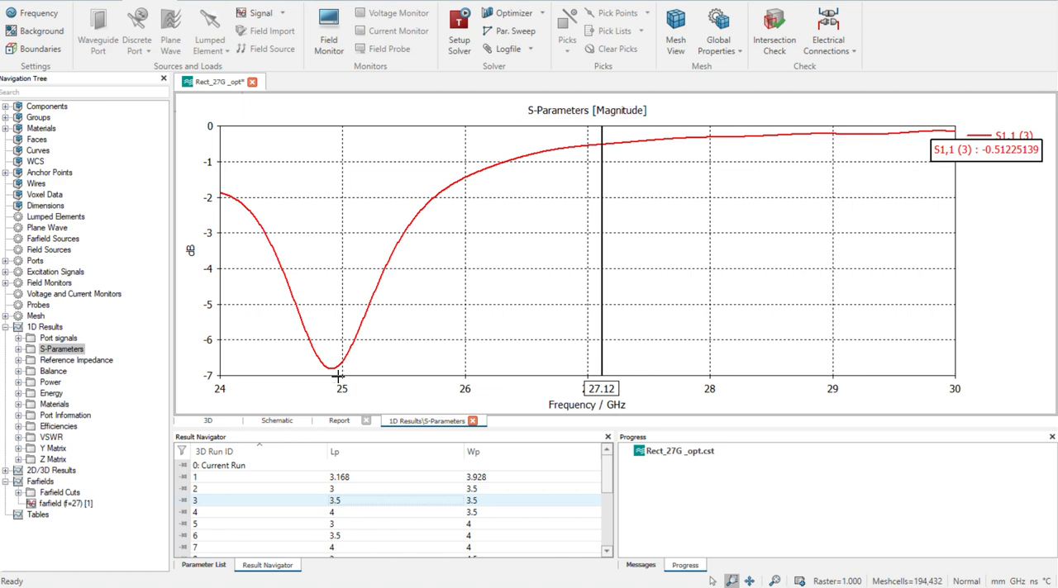
left_click(371, 513)
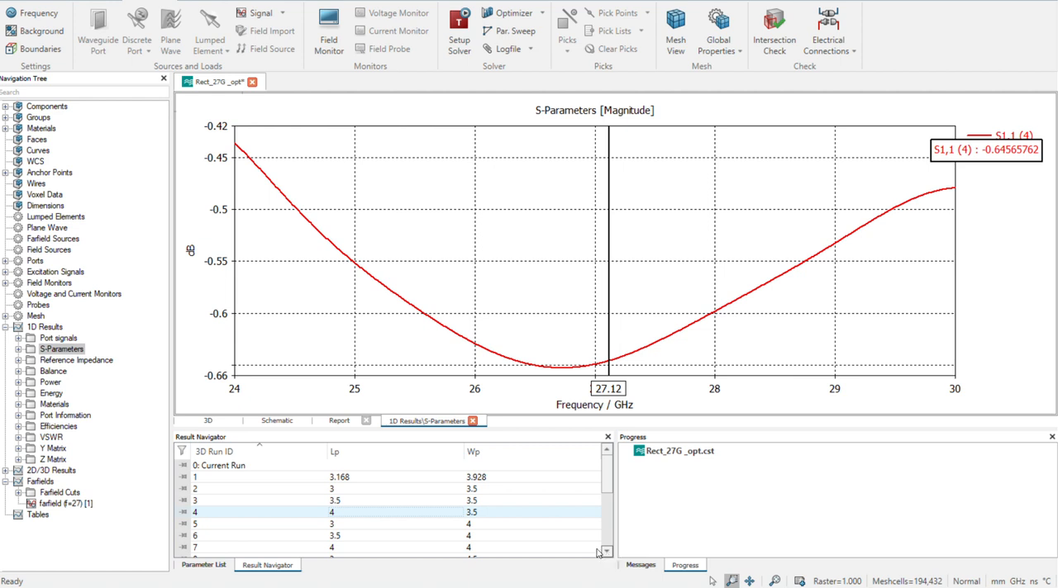
left_click(393, 490)
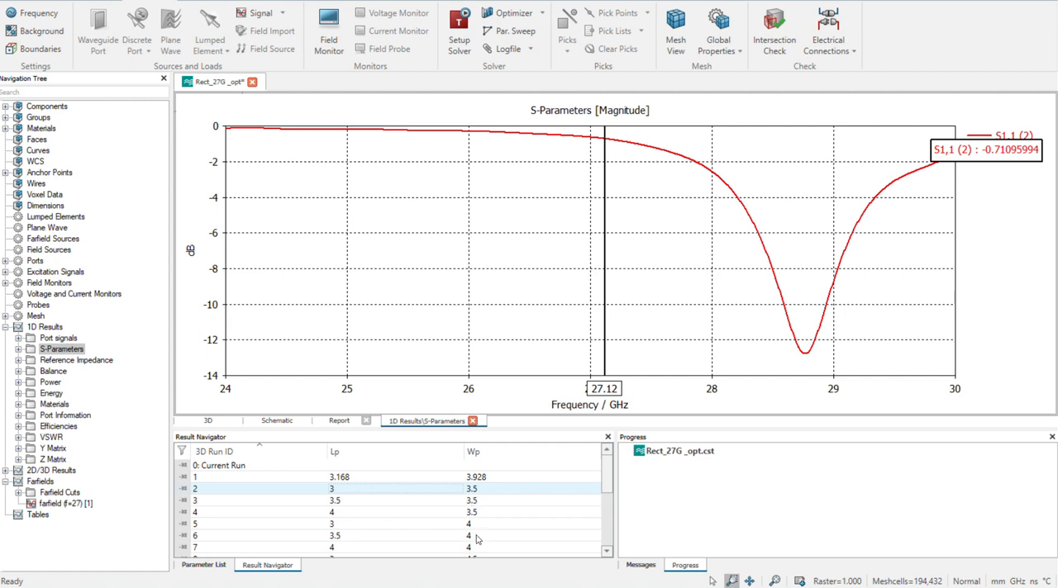
left_click(389, 537)
left_click(390, 525)
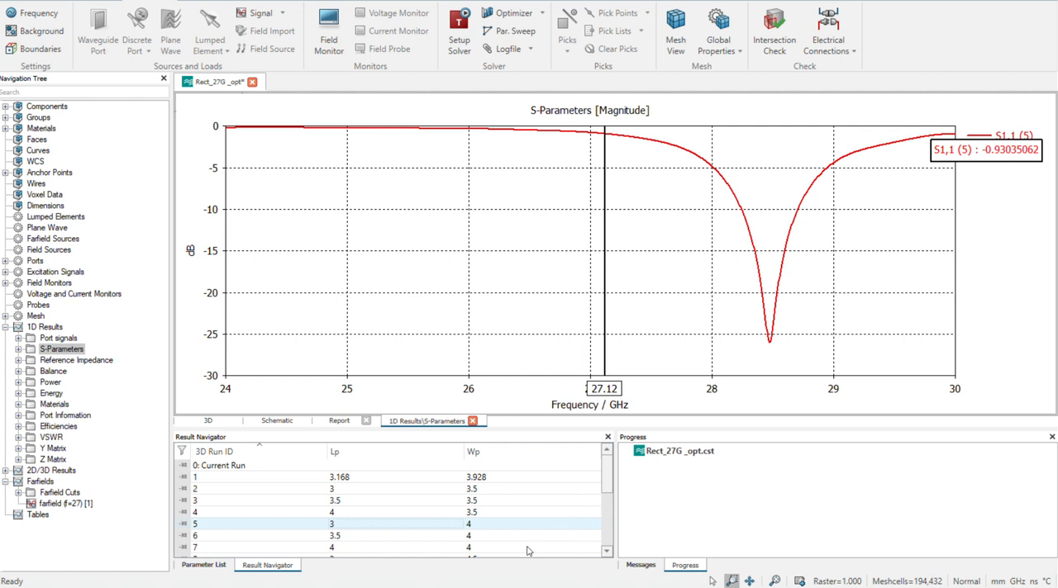
left_click(472, 537)
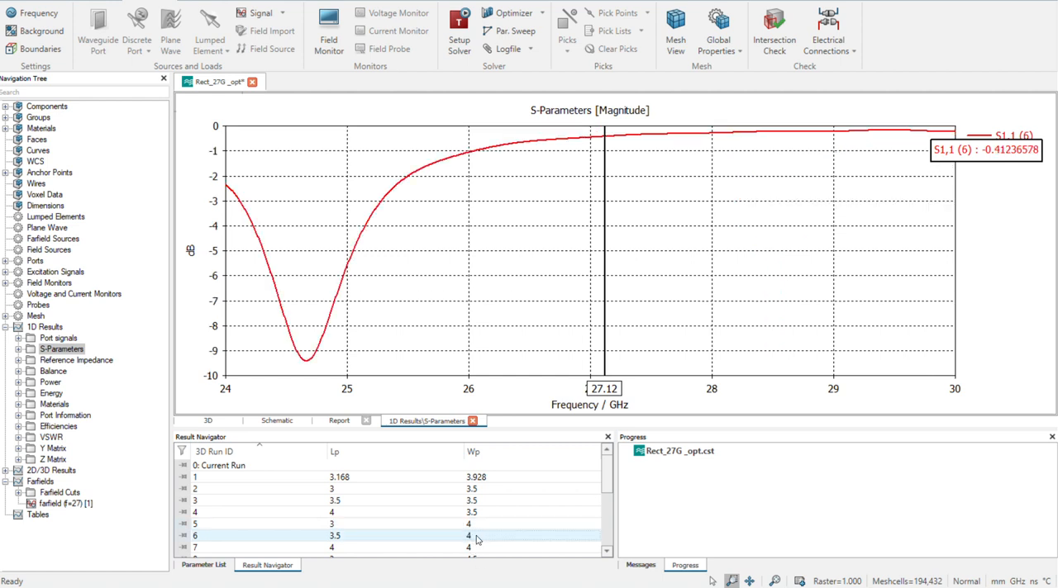
Display the S1,1 curve of run 7 (Lp 4, Wp 4) and move the axis marker to its minimum
left_click(469, 549)
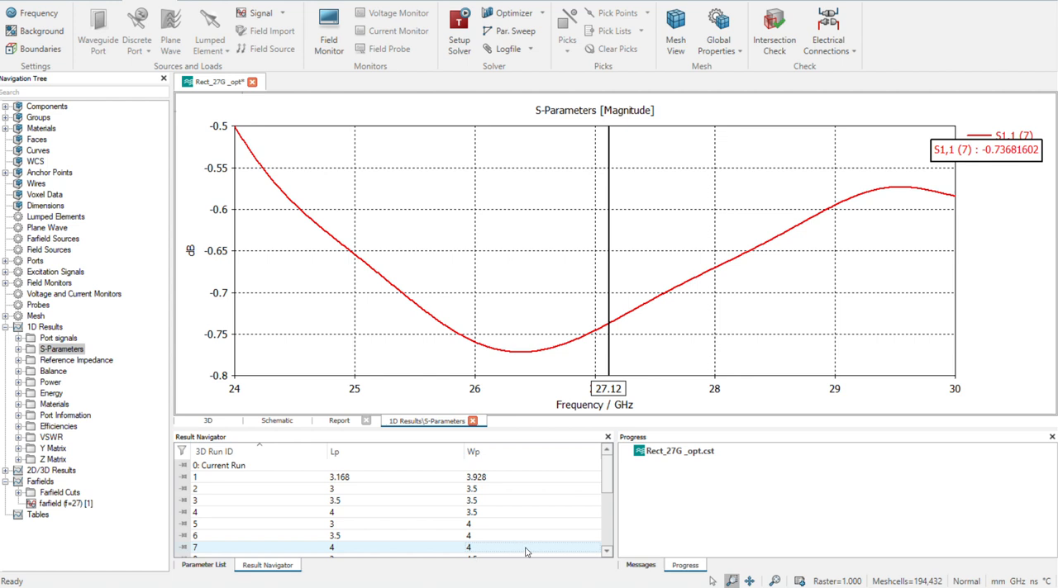
left_click(606, 553)
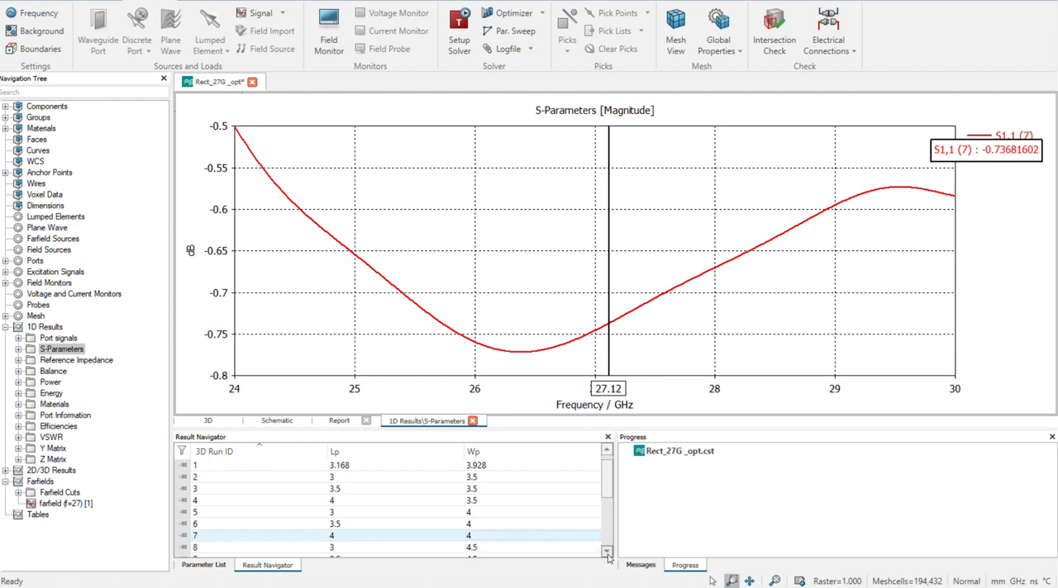
left_click(606, 553)
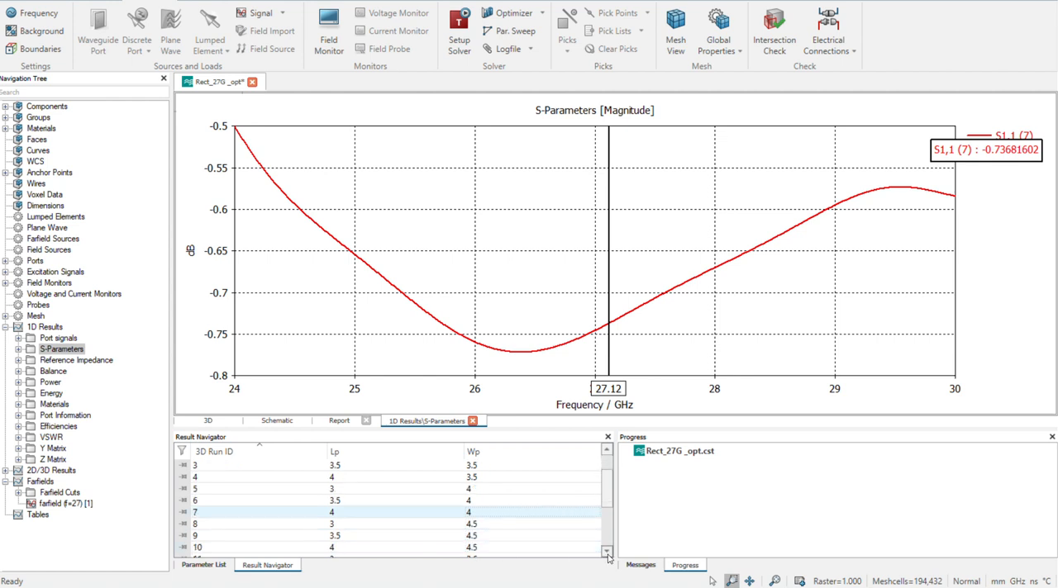
right_click(548, 275)
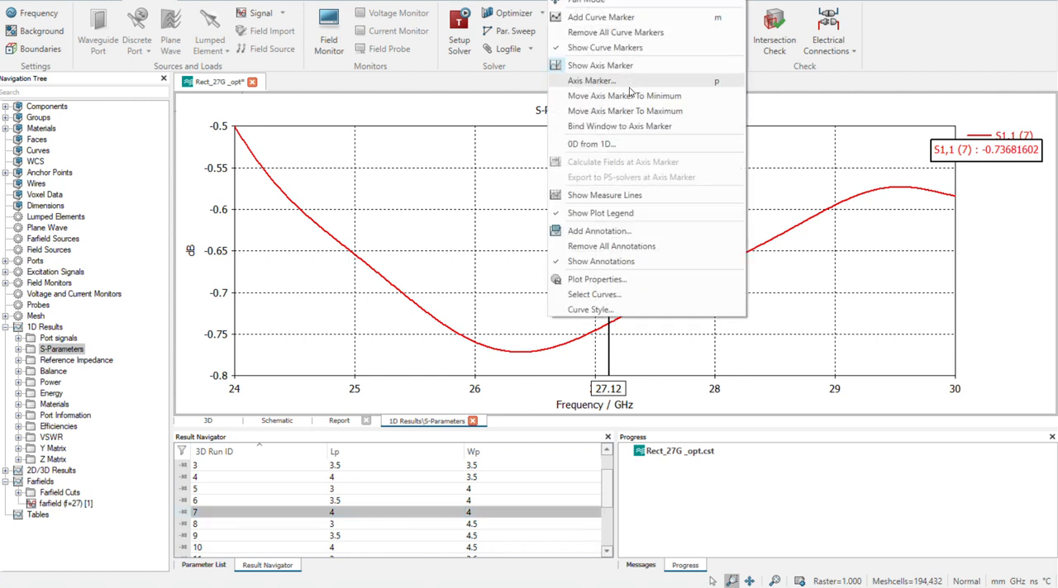
left_click(626, 96)
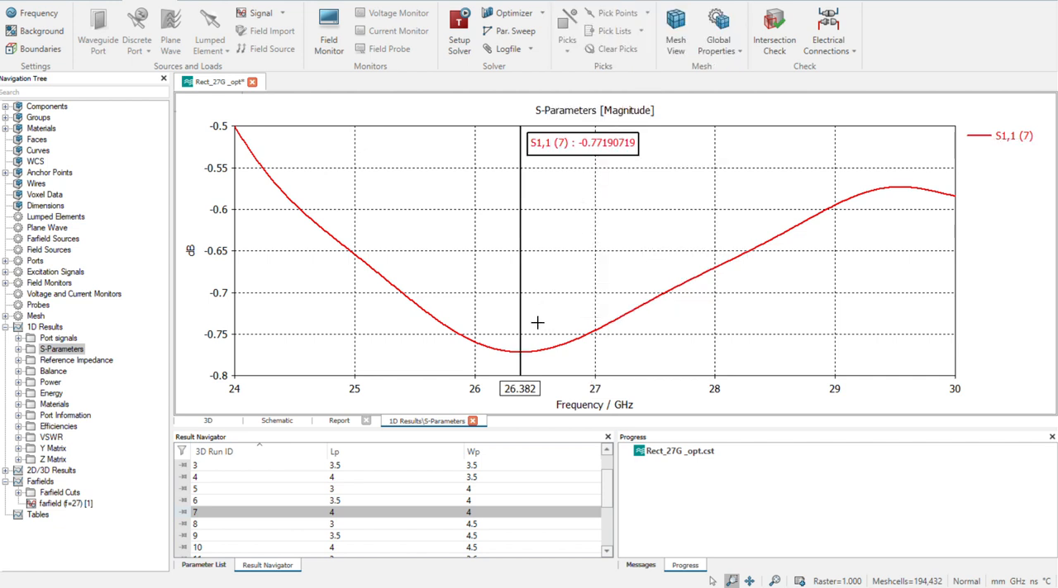
Display the S1,1 curve of run 10 (Lp 4, Wp 4.5) and move the axis marker to its minimum
left_click(469, 548)
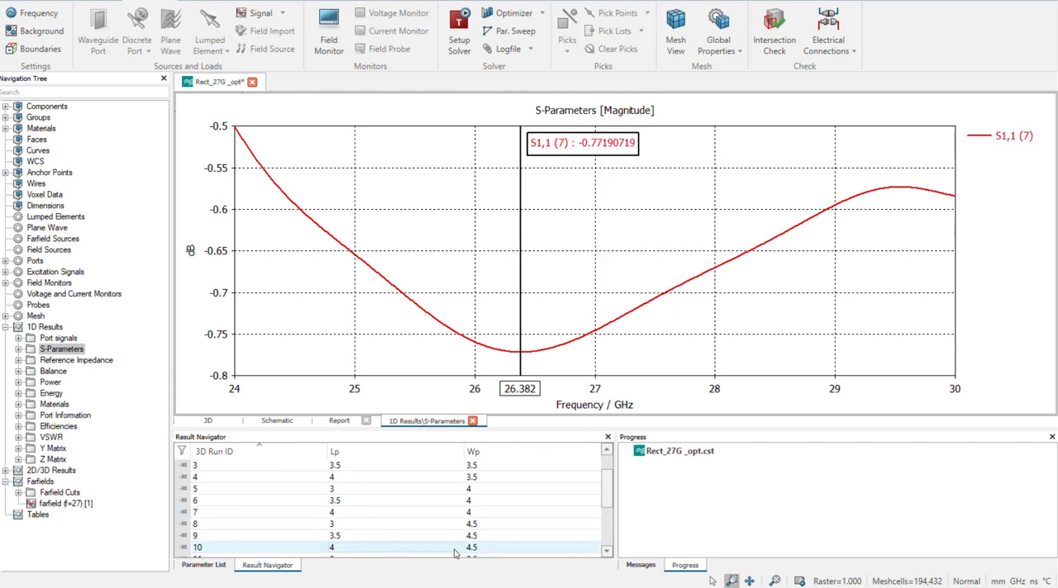
right_click(548, 274)
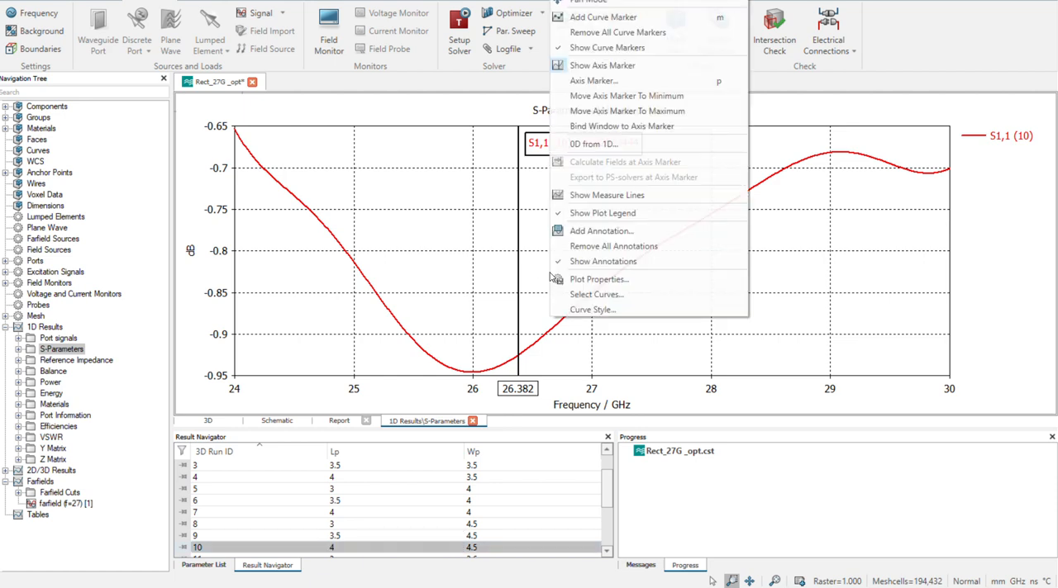
left_click(633, 98)
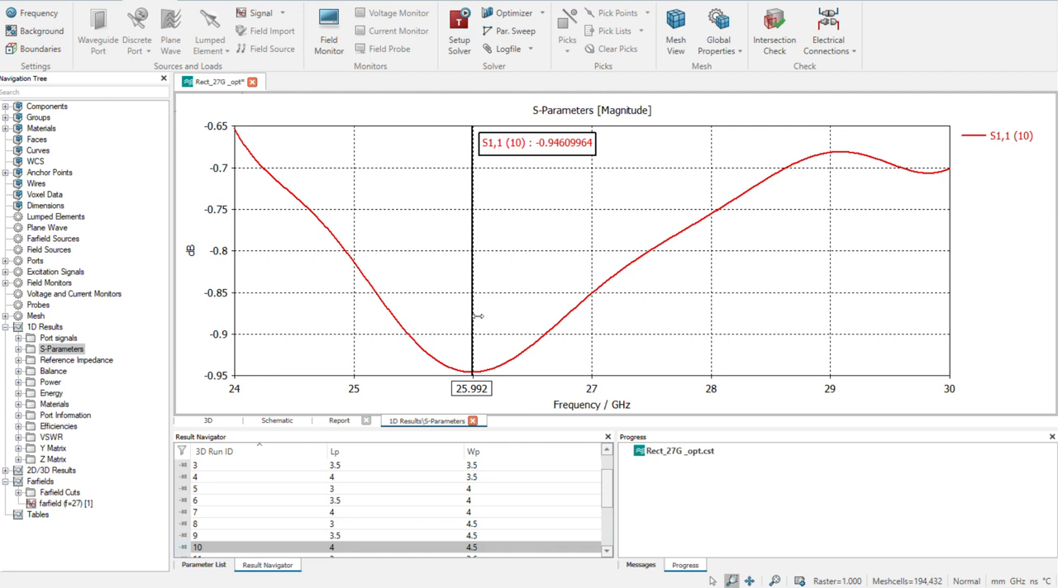
Examine the S1,1 curves of runs 11 and 12, and go back to runs 9 and 8
left_click(607, 550)
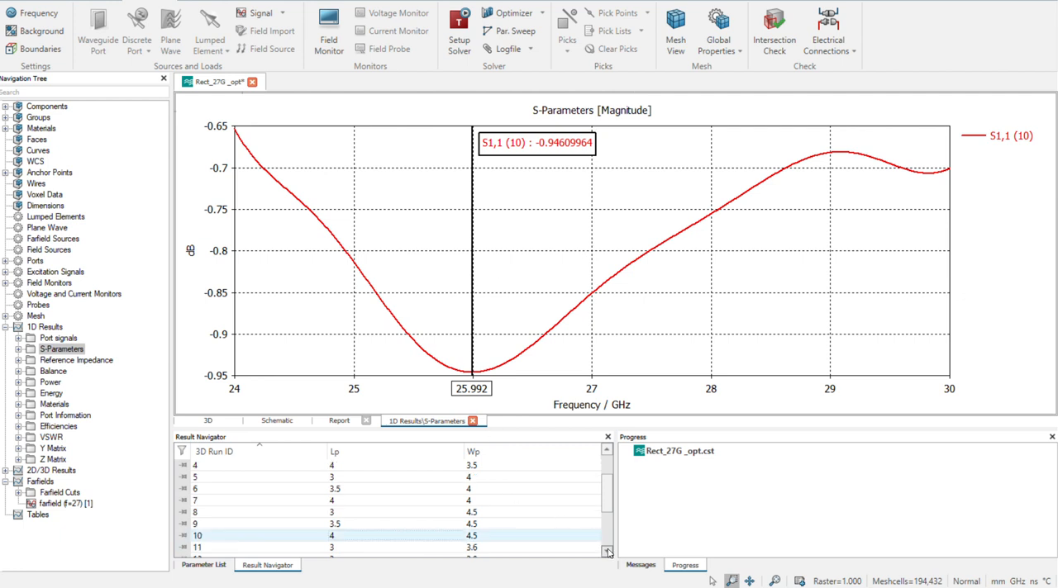
left_click(471, 549)
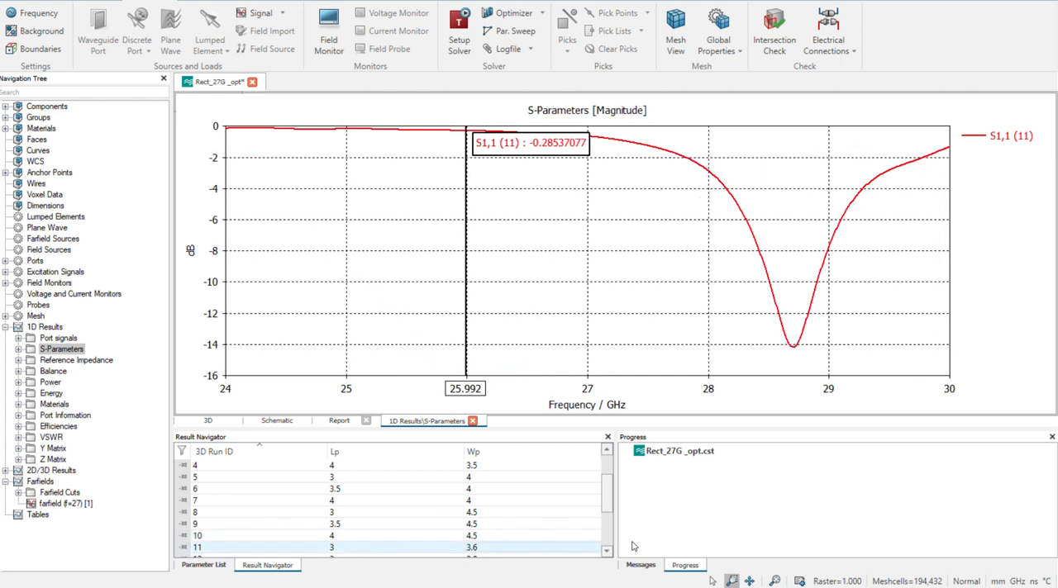
left_click(606, 550)
left_click(475, 550)
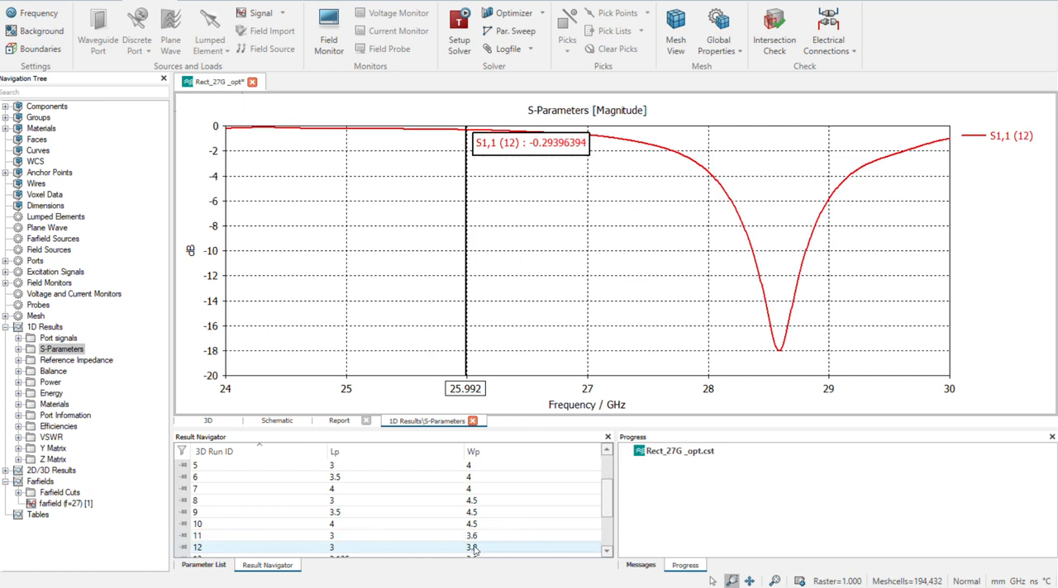
left_click(471, 514)
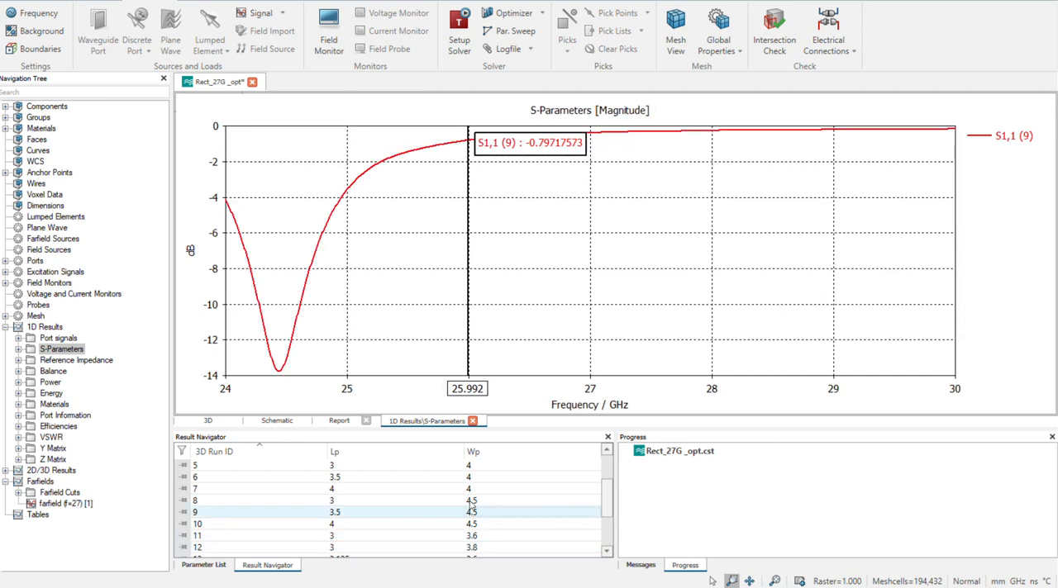
left_click(471, 501)
Return to the S1,1 curve of run 7 and place the axis marker at its minimum
left_click(461, 491)
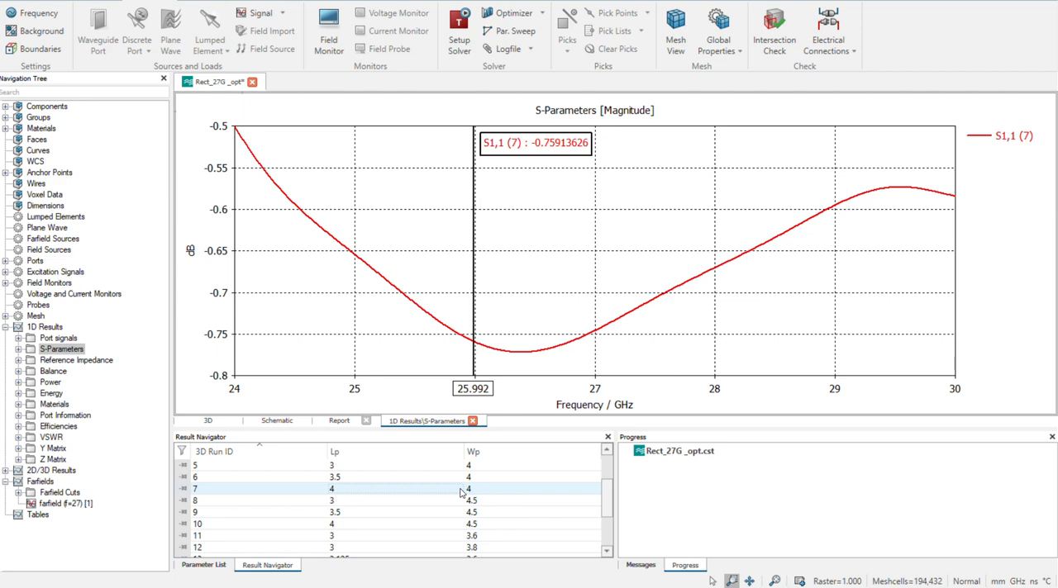
right_click(534, 251)
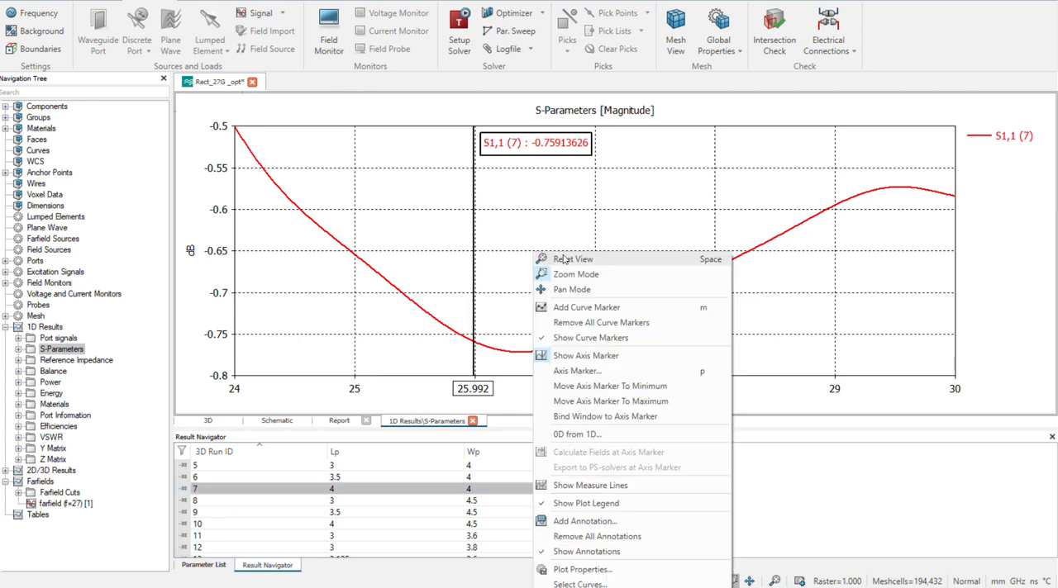
left_click(625, 386)
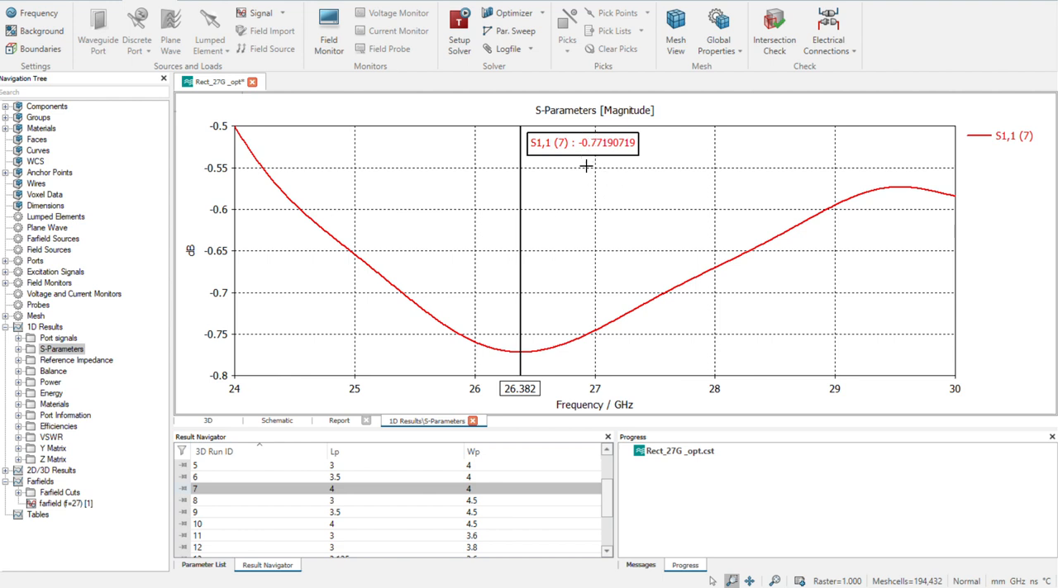
Compare the S1,1 curves of runs 2 and 3 with run 1, ending on run 2
left_click(607, 451)
left_click(607, 452)
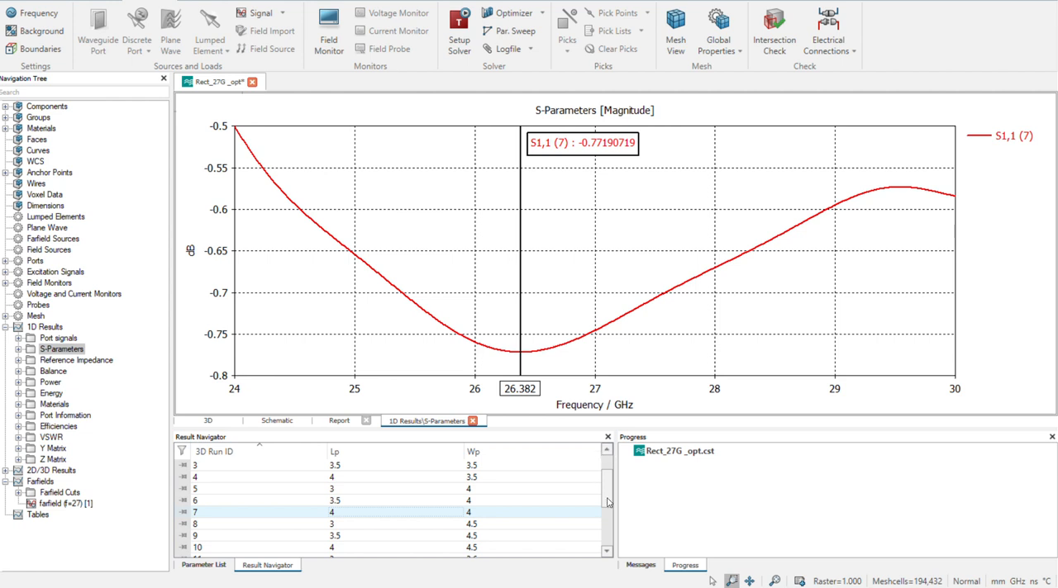
mouse_move(611, 502)
left_mouse_down()
mouse_move(612, 526)
mouse_move(611, 491)
left_mouse_up()
left_click(478, 479)
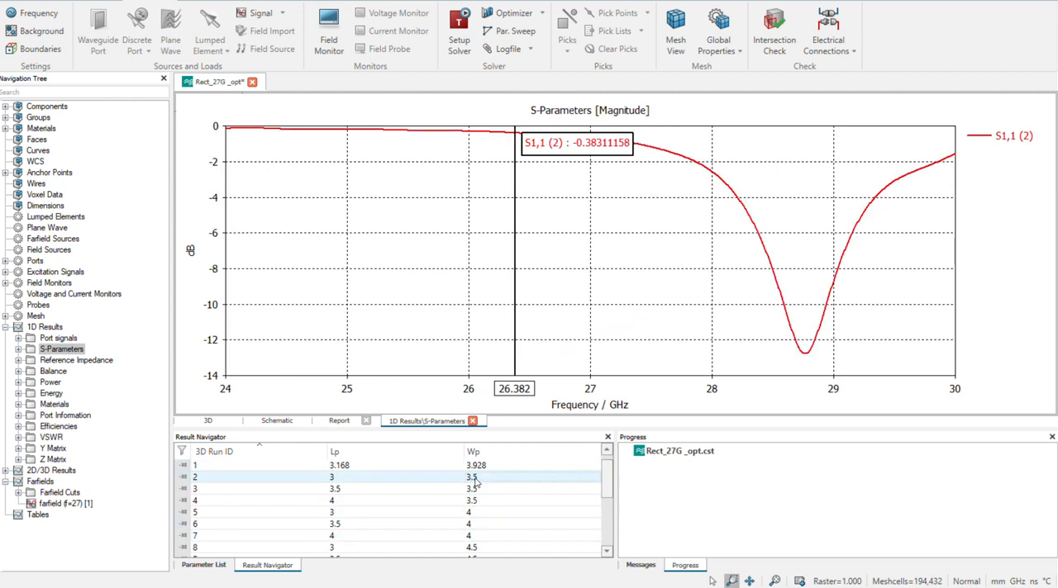
left_click(468, 495)
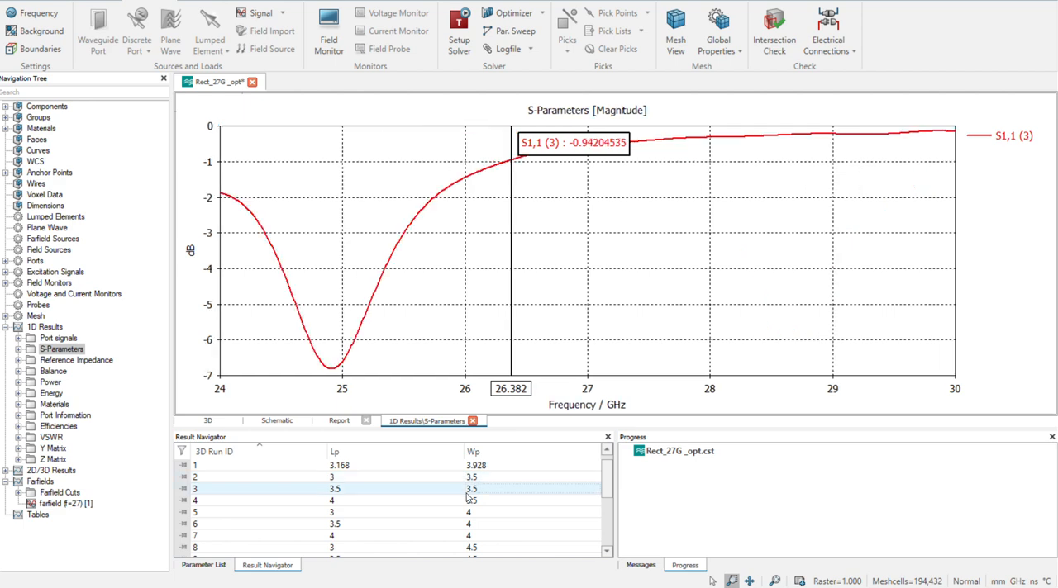
left_click(469, 467)
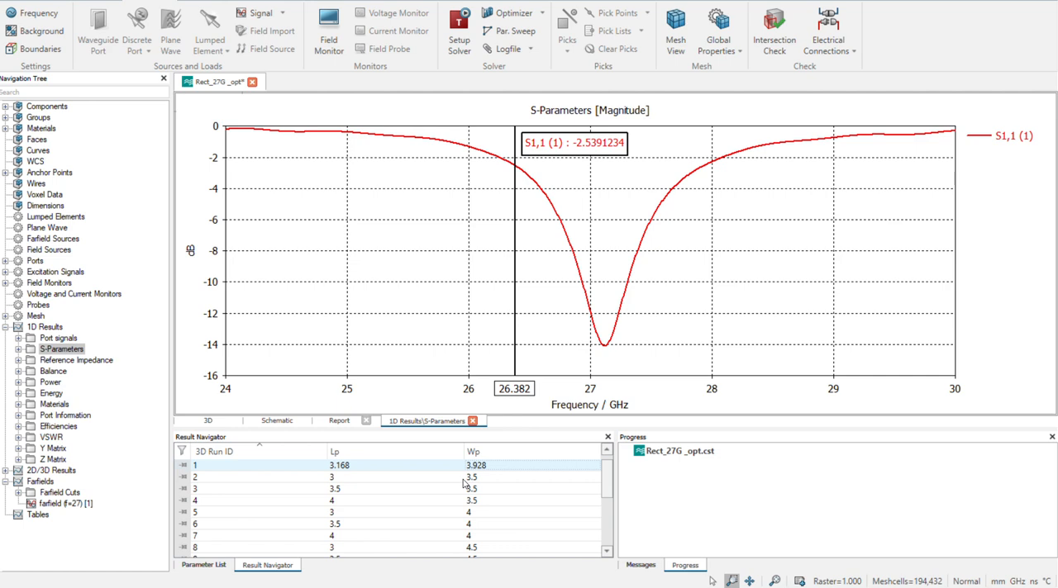
left_click(464, 478)
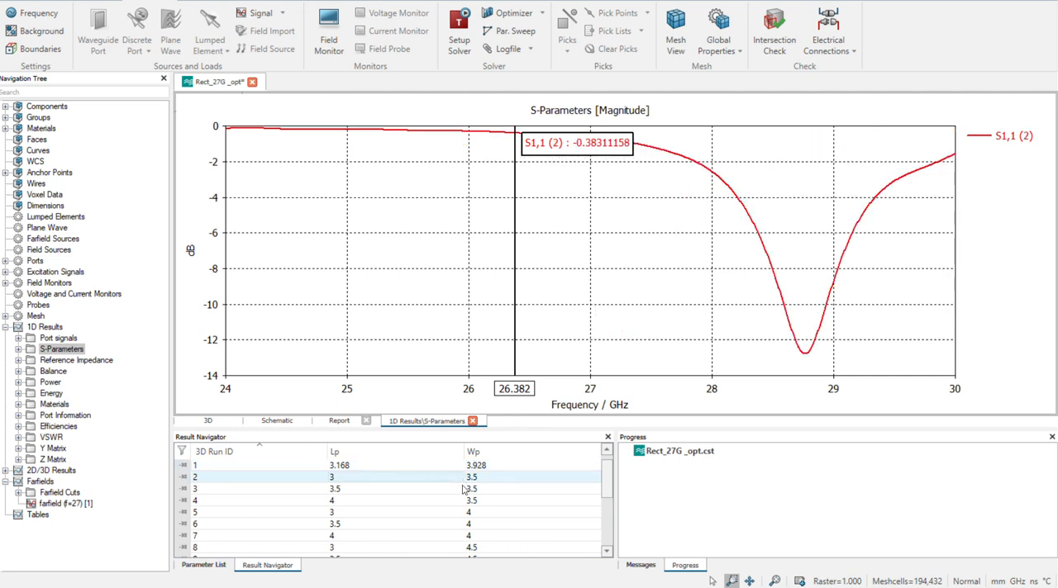
Step through the S1,1 curves of runs 1 to 8 in order to compare their resonances
left_click(464, 469)
left_click(460, 479)
left_click(460, 489)
left_click(458, 500)
left_click(456, 513)
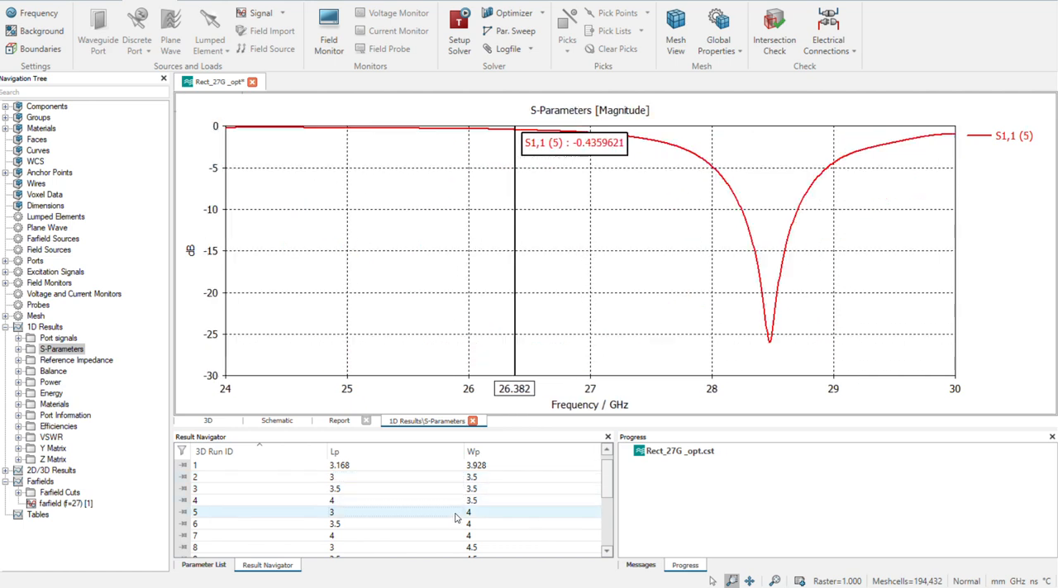
left_click(456, 526)
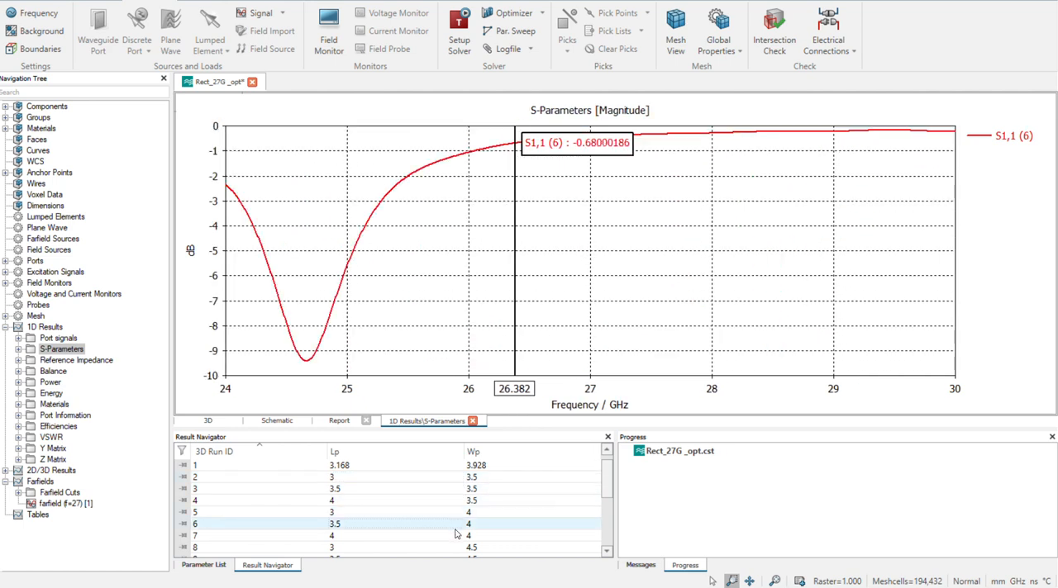
left_click(455, 537)
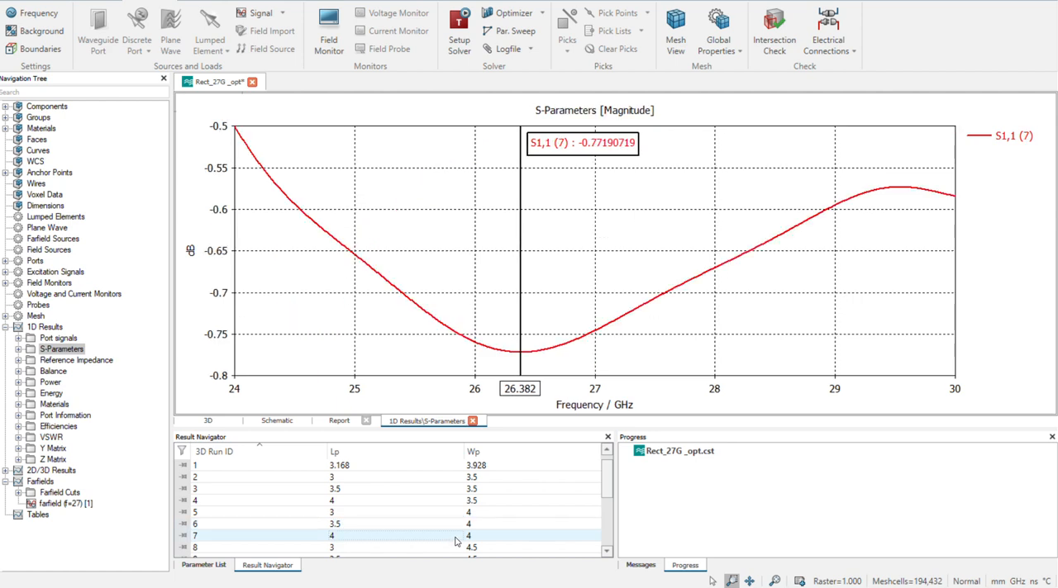
left_click(459, 548)
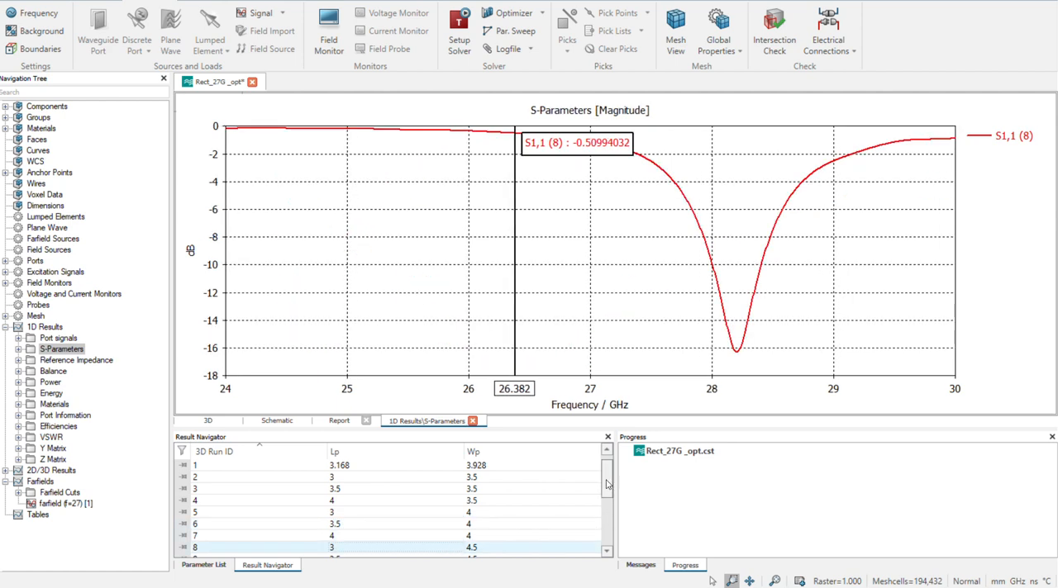
Examine the S1,1 curves of runs 10, 9, 11 and 12 one after another
left_click_drag(607, 484, 604, 508)
left_click(428, 517)
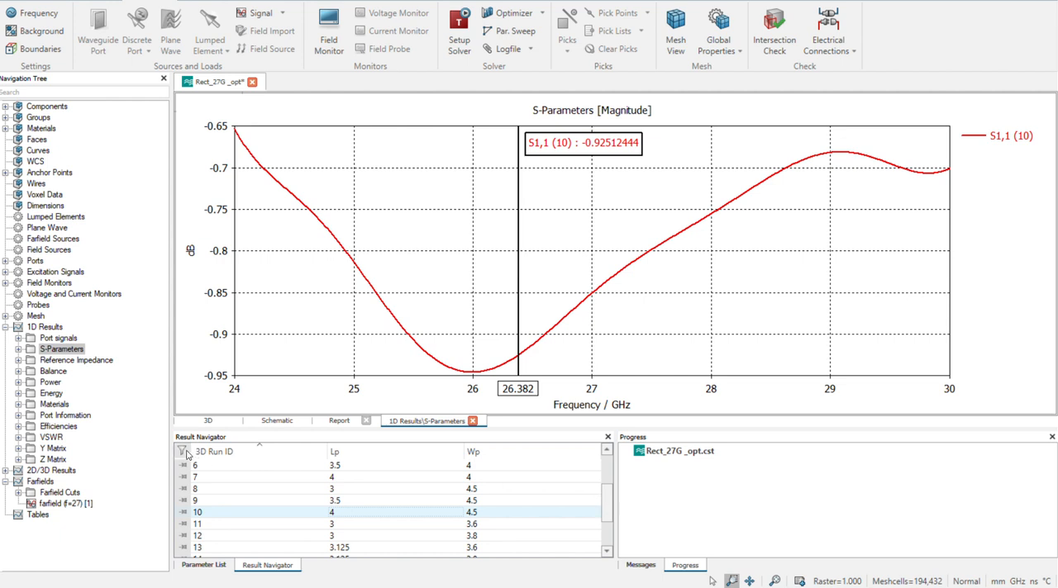
left_click(600, 501)
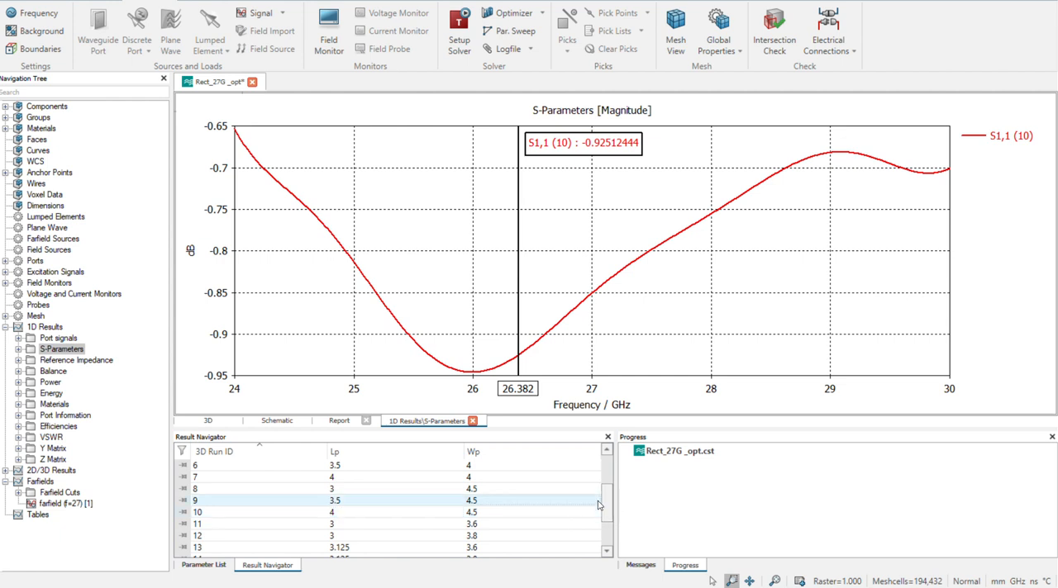
left_click(336, 526)
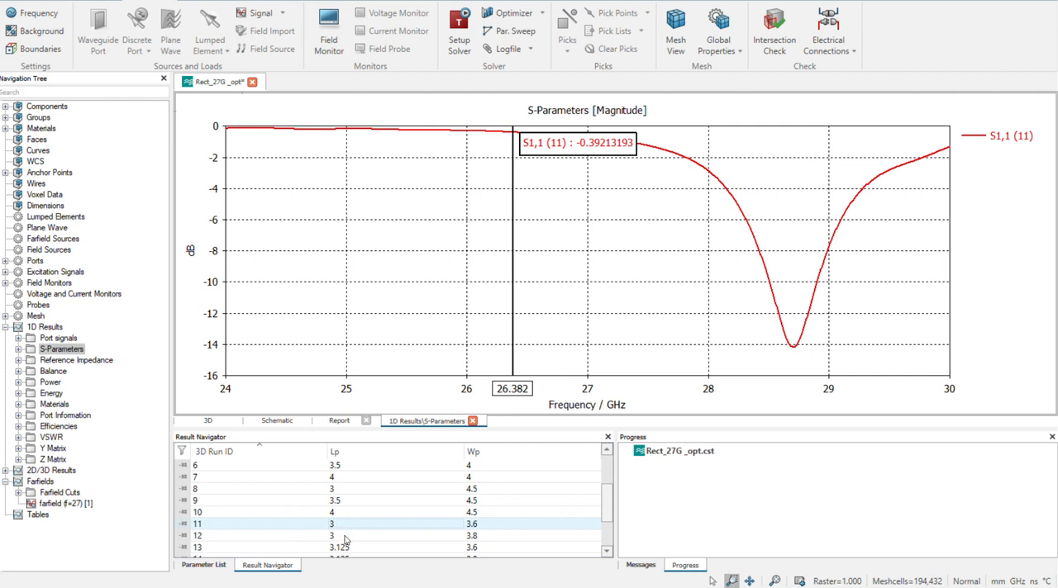
left_click(345, 538)
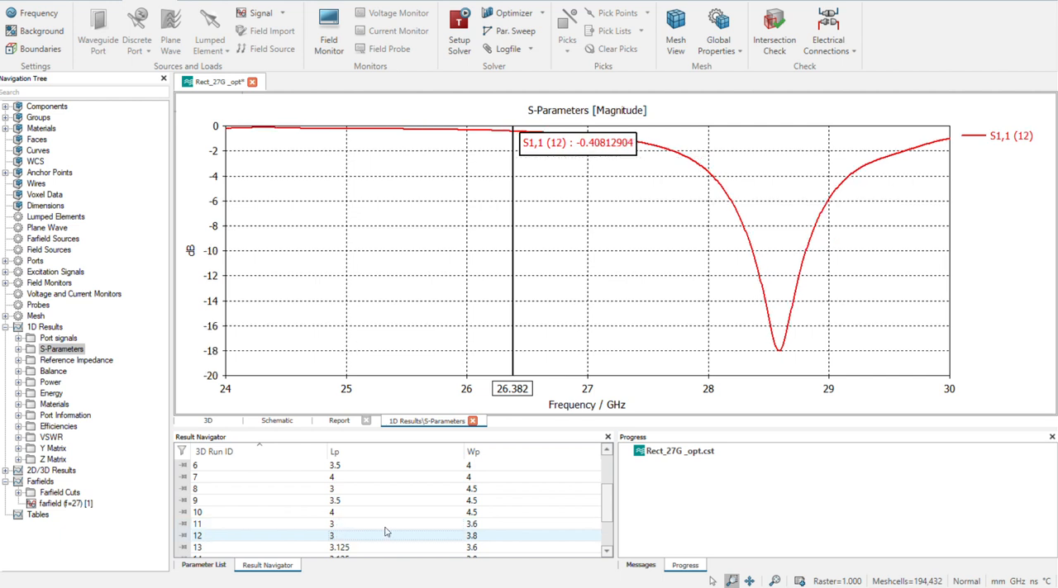
Pin runs 5, 6 and 7 so their S1,1 curves are overlaid in one plot
left_click(181, 452)
left_click(182, 464)
left_click(192, 468)
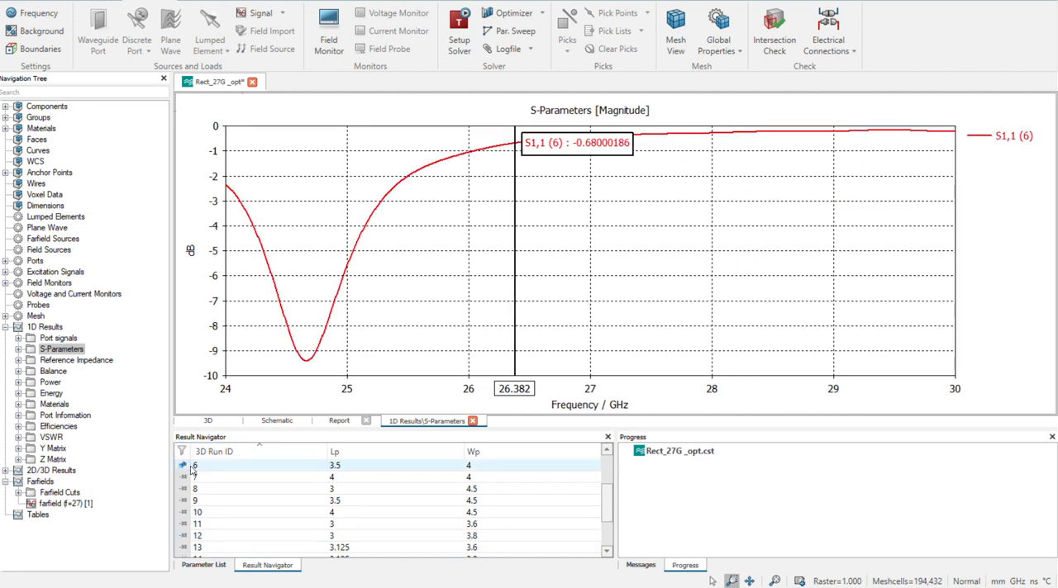
left_click(190, 476)
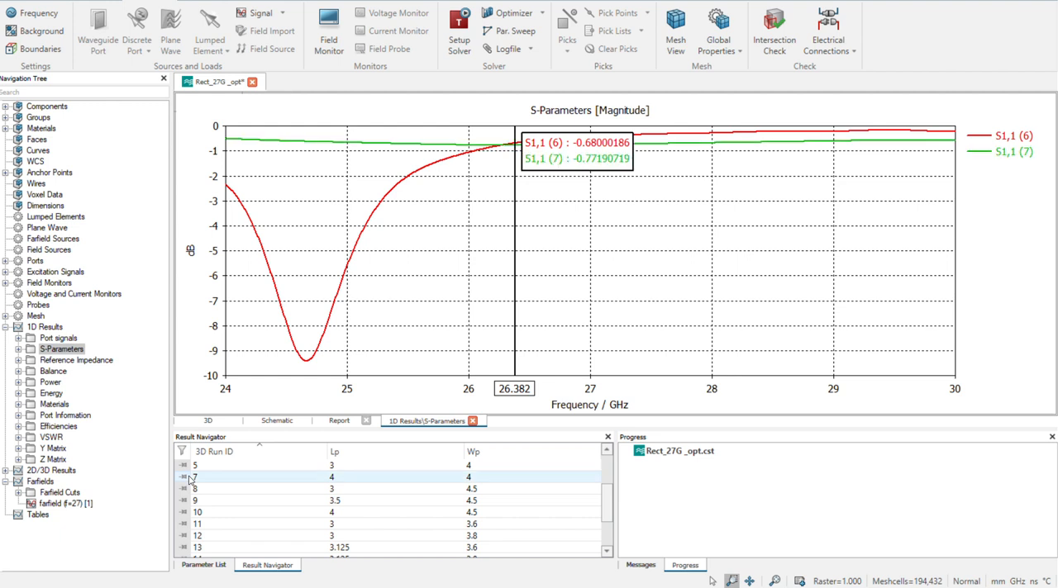
left_click(187, 466)
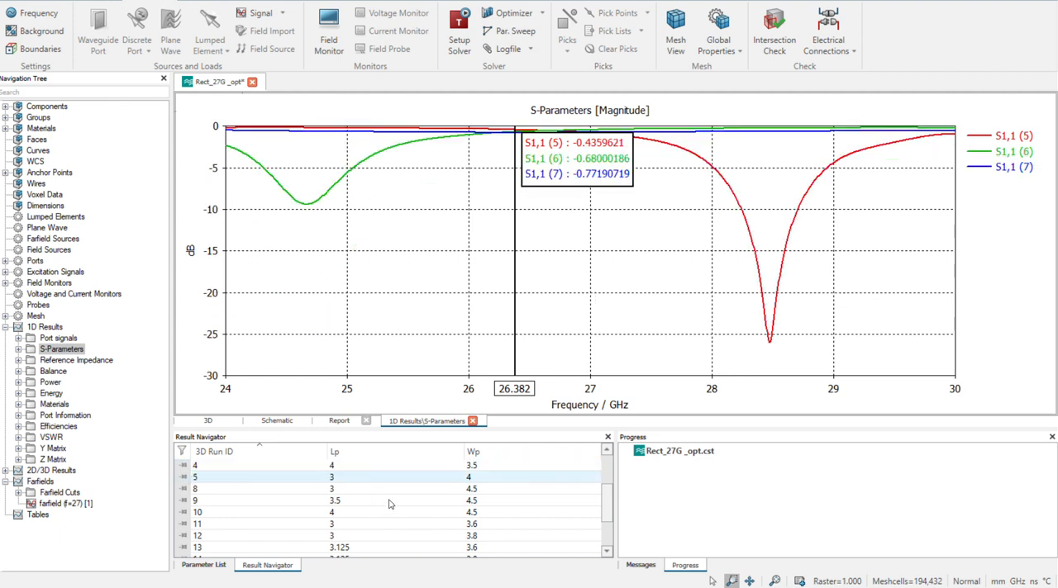
left_click(297, 466)
left_click(186, 478)
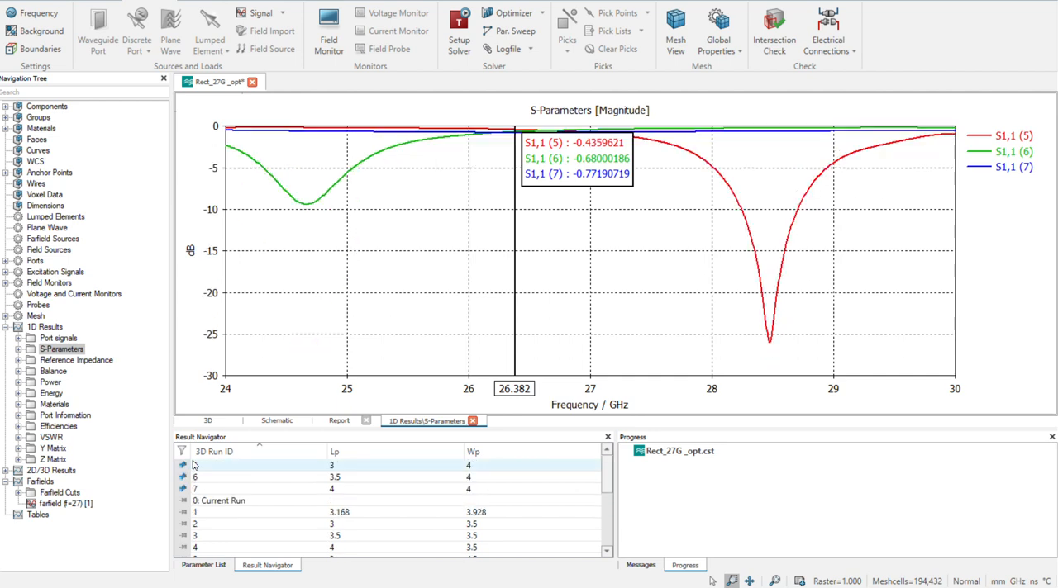
Add the S1,1 curves of runs 1 to 4 to the overlay by pinning them
left_click(183, 513)
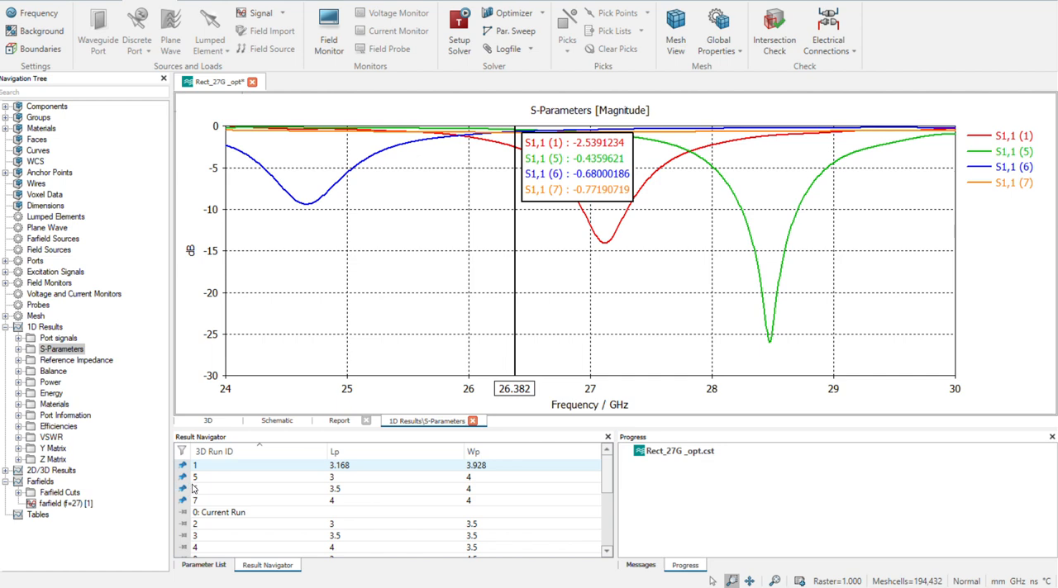
left_click(184, 524)
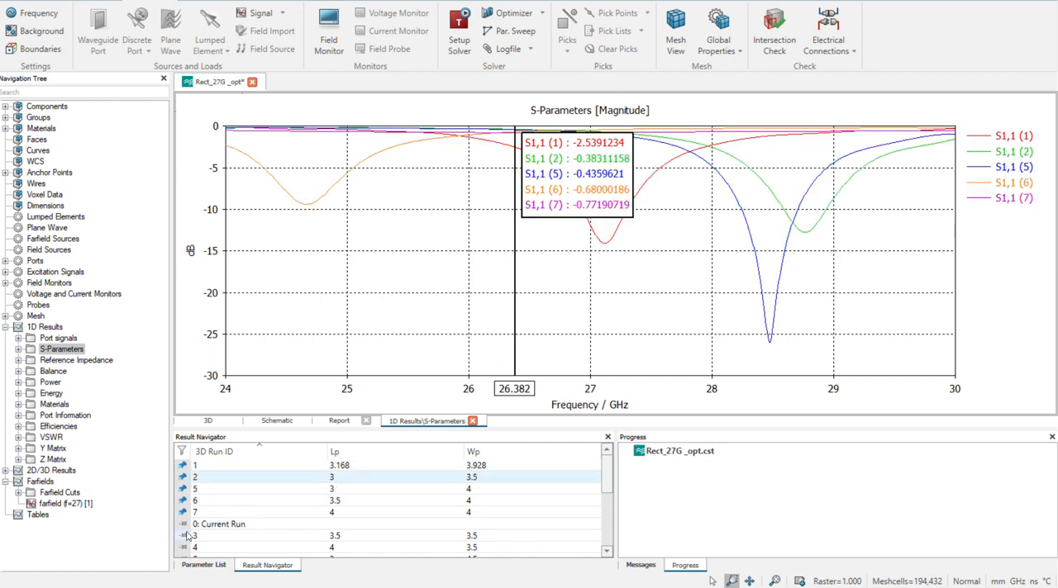
left_click(184, 535)
left_click(183, 547)
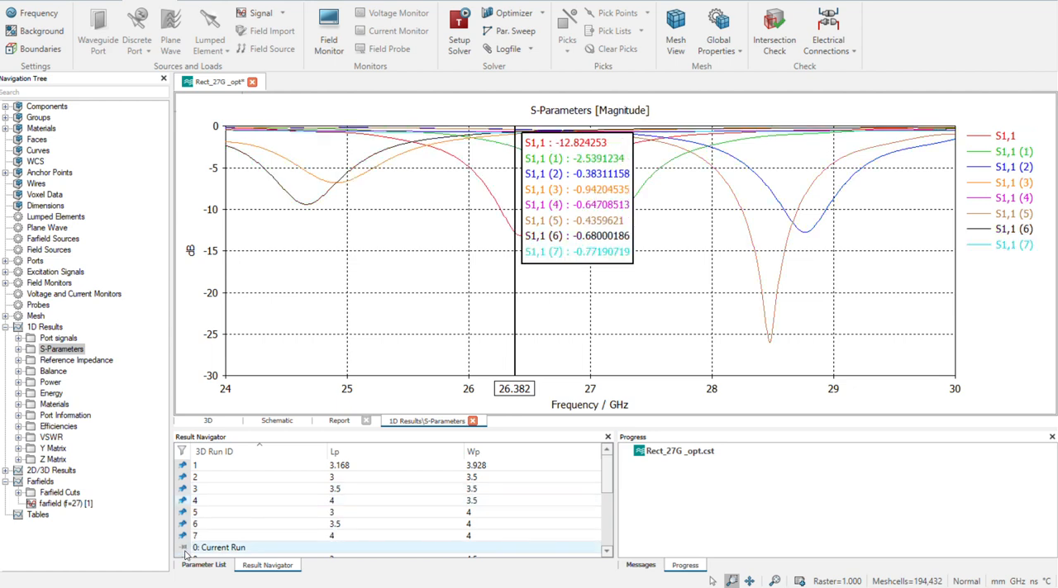
Pin the current run and runs 8 to 12 to add their S1,1 curves to the overlay
scroll(185, 556, "down", 1)
left_click(183, 512)
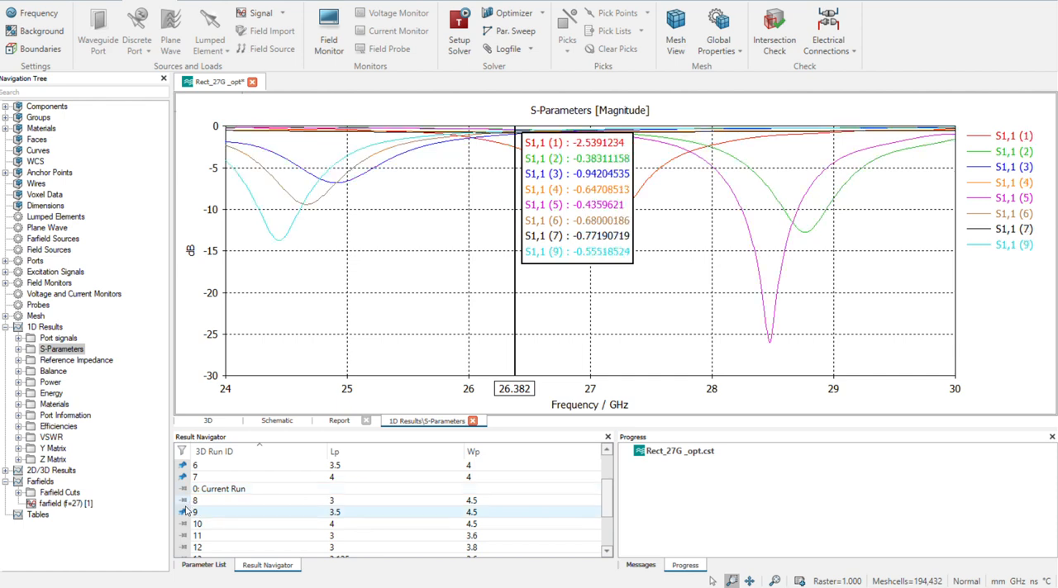
left_click(184, 502)
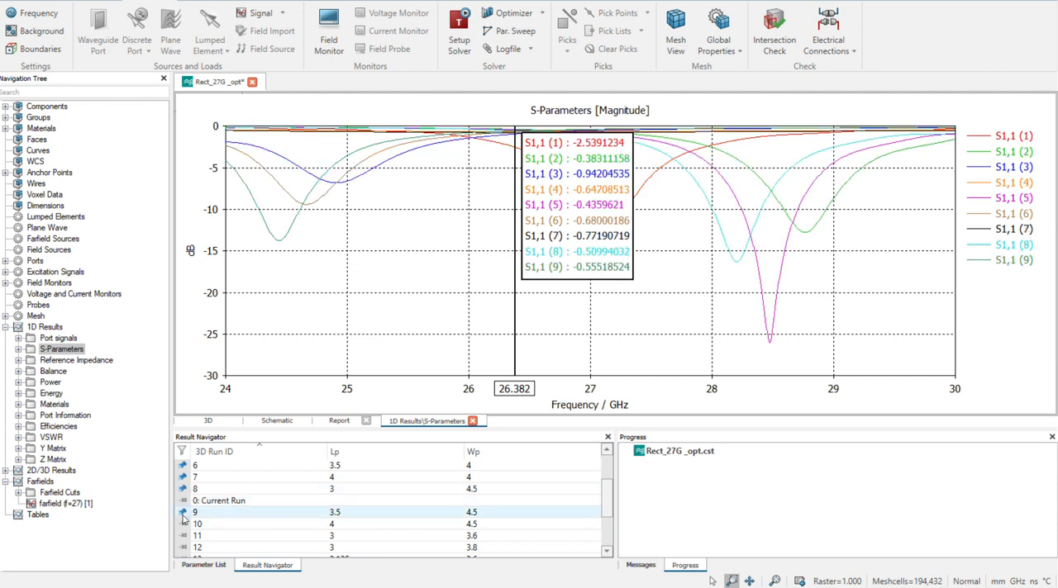
left_click(184, 524)
left_click(183, 536)
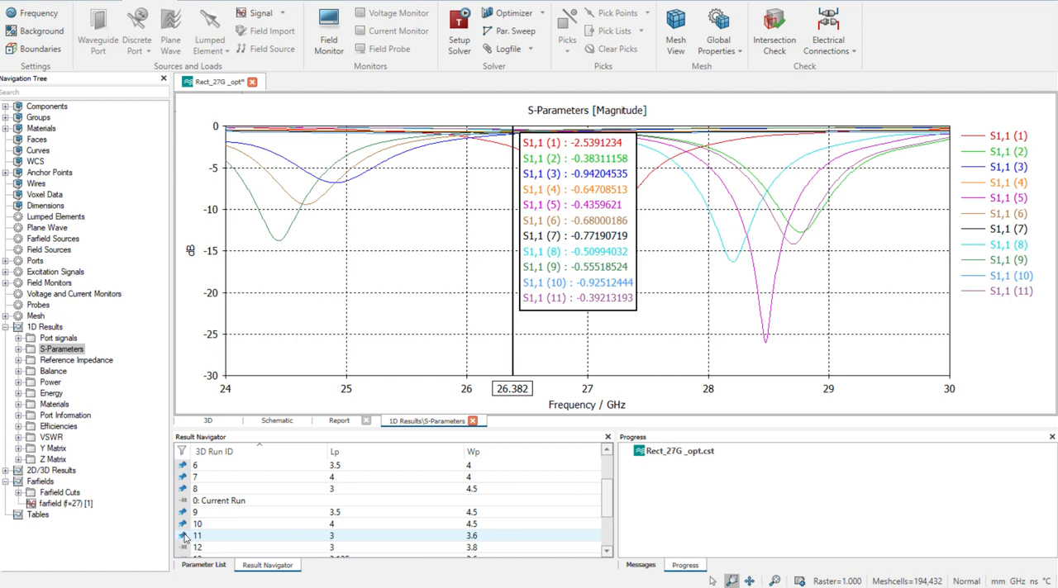
left_click(184, 547)
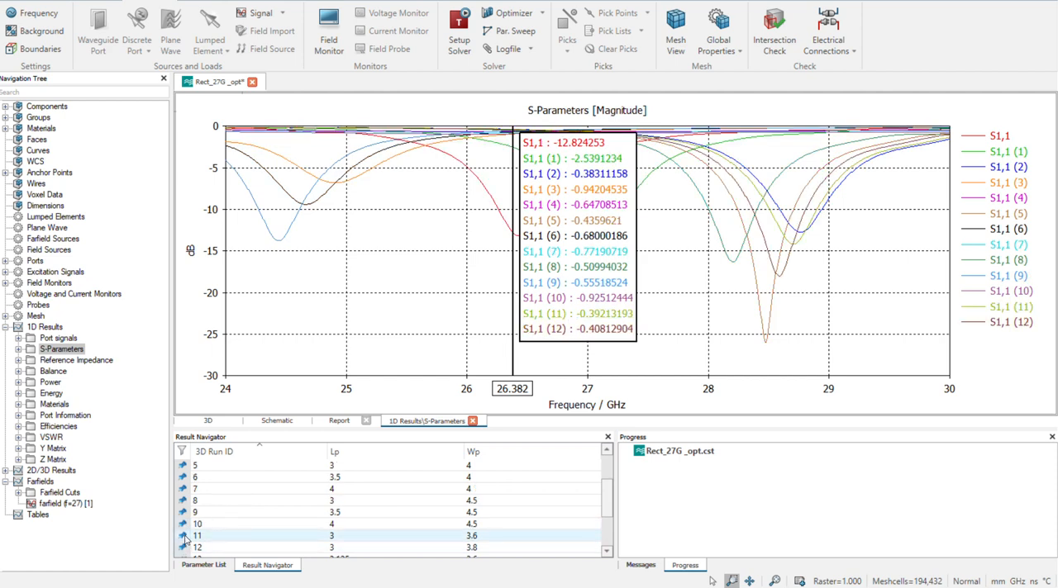
scroll(186, 547, "down", 1)
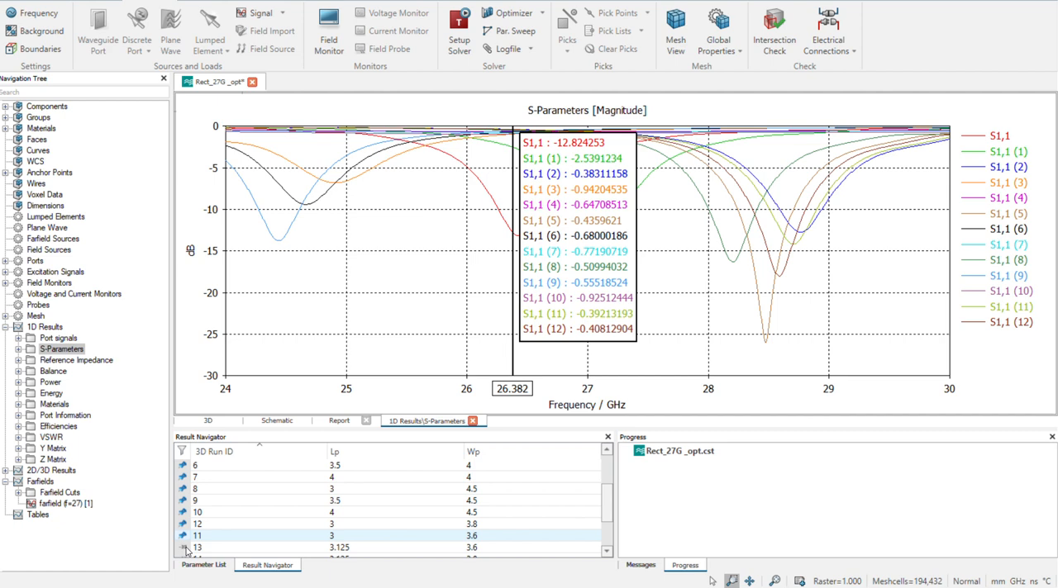
Pin runs 13 to 18 to add their S1,1 curves to the overlaid plot
left_click(185, 526)
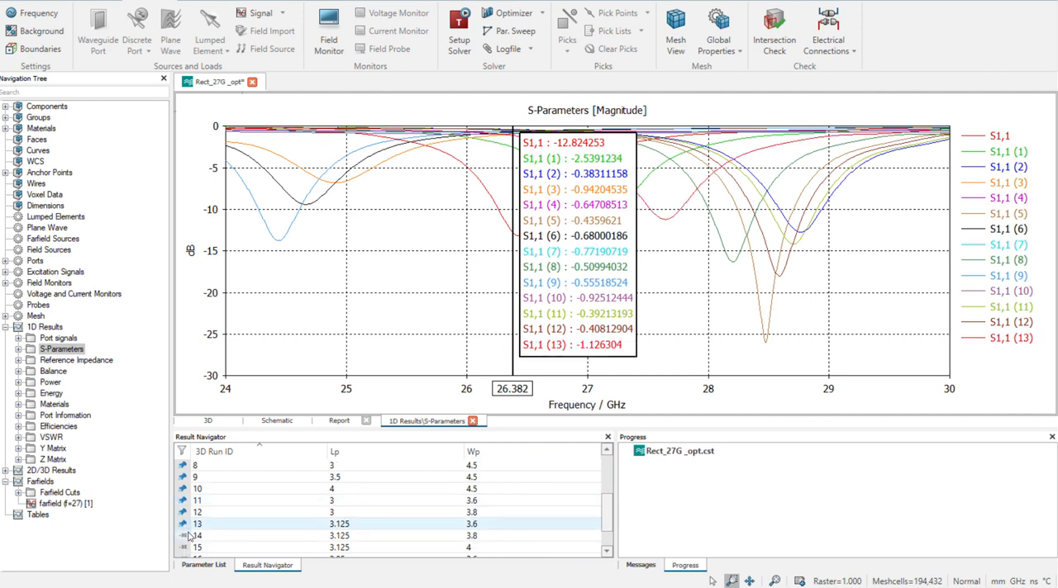
left_click(185, 536)
left_click(196, 548)
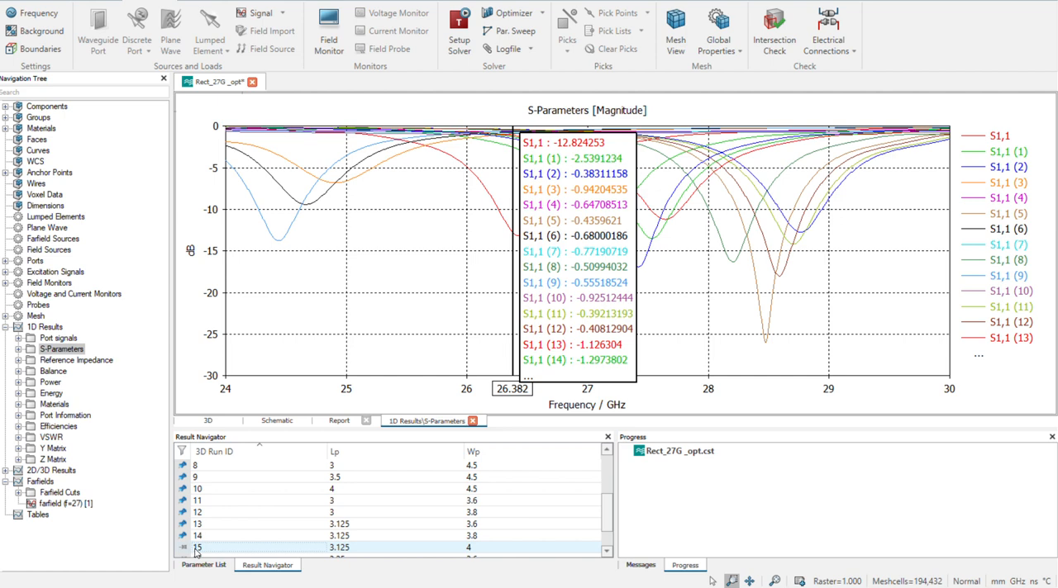
scroll(219, 542, "down", 2)
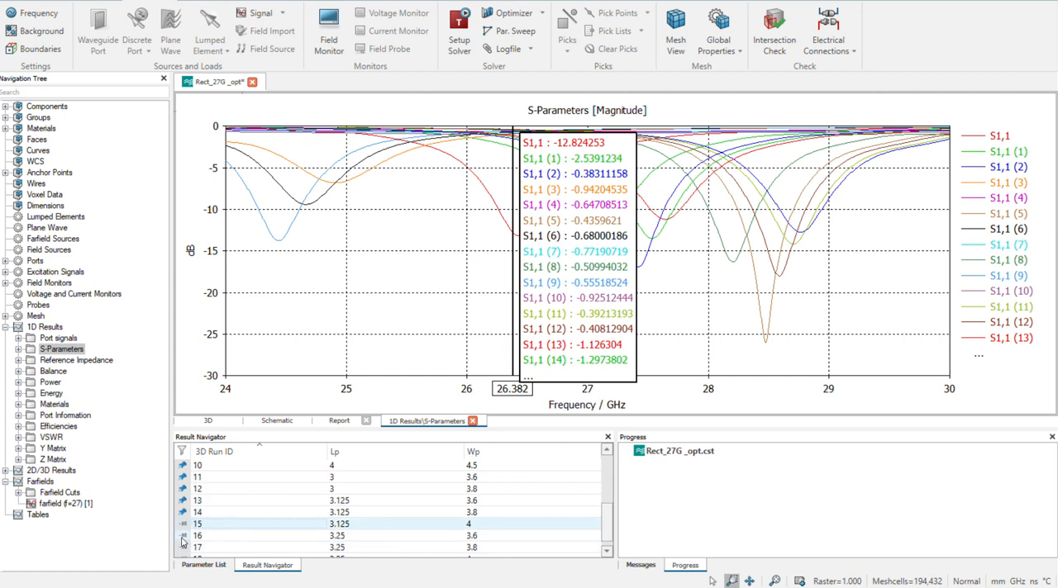
left_click(184, 536)
left_click(184, 535)
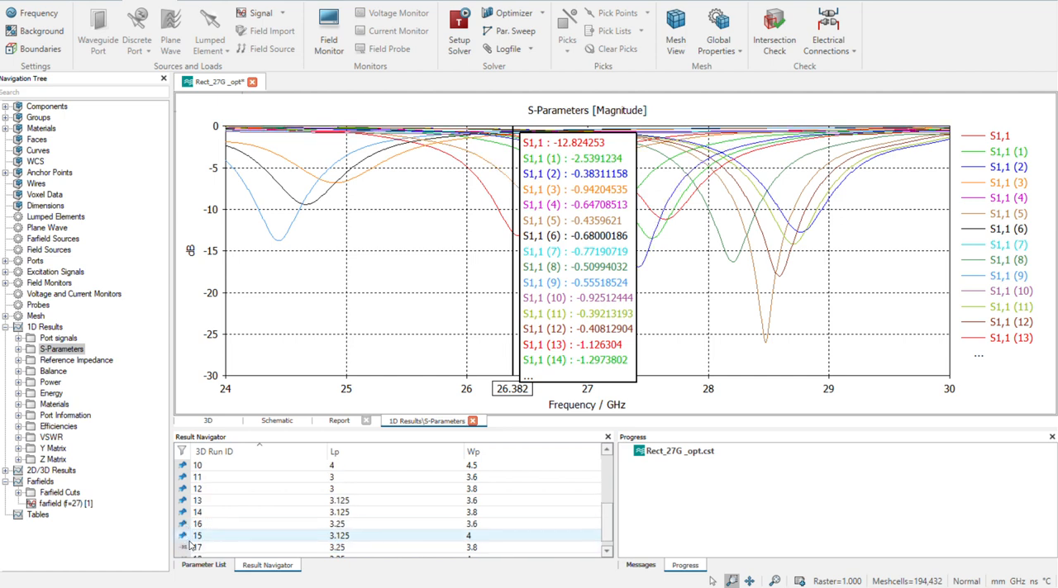
left_click(190, 545)
scroll(187, 549, "down", 1)
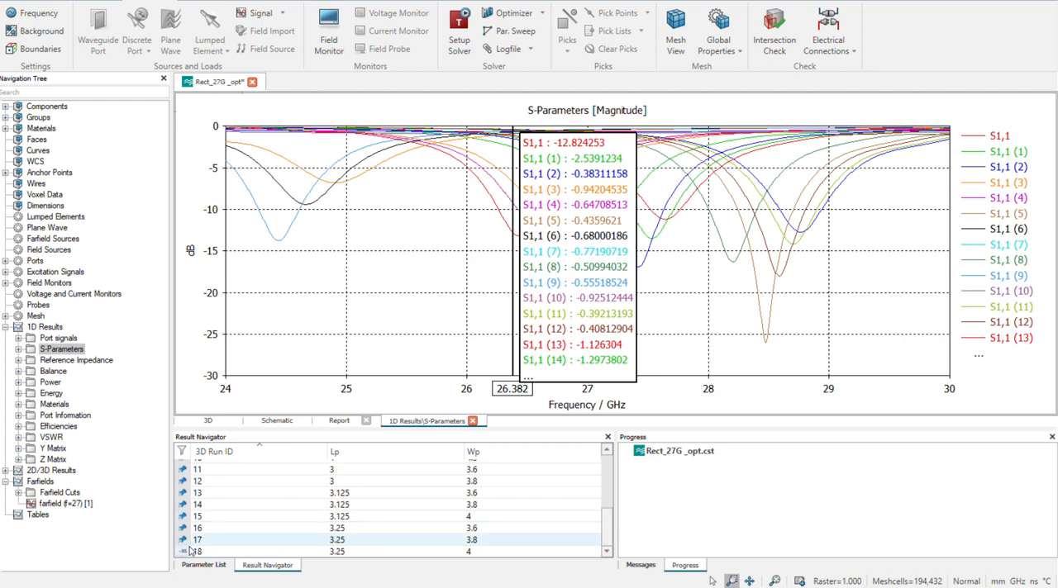
left_click(184, 553)
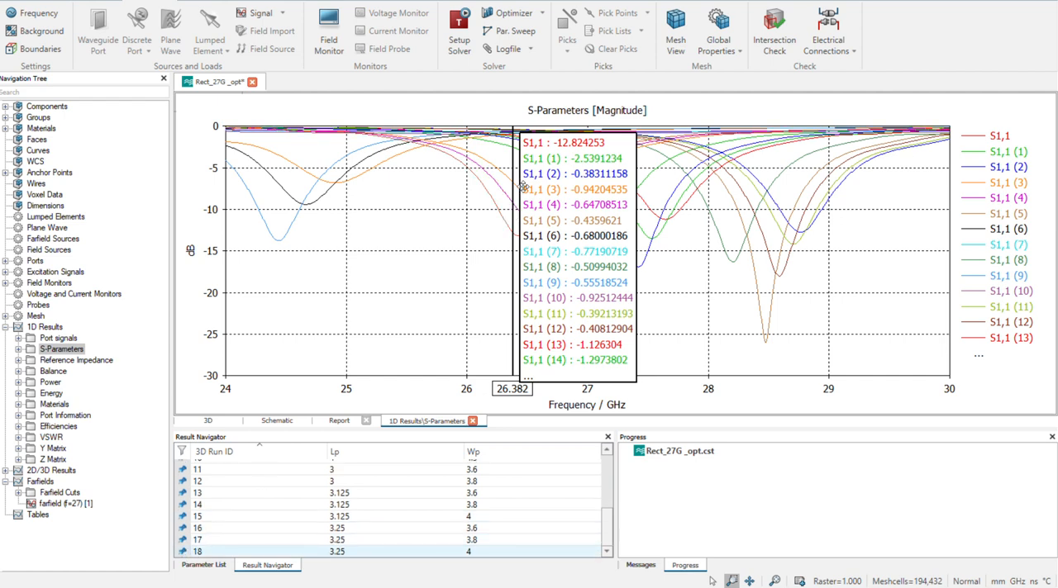
Move the marker value box off the curves and place the axis marker at about 27 GHz
left_click_drag(563, 318, 1016, 352)
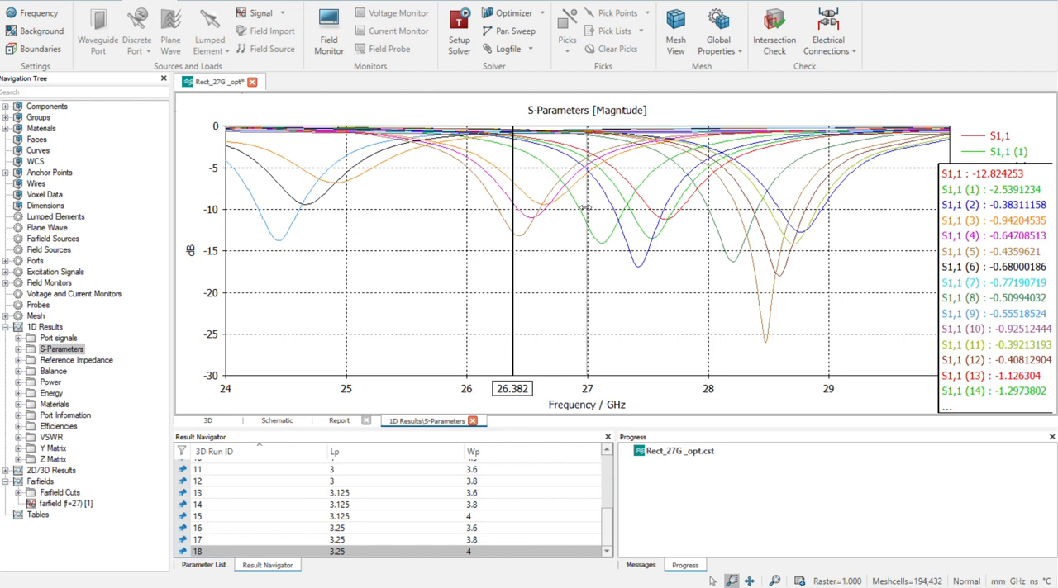
left_click(587, 210)
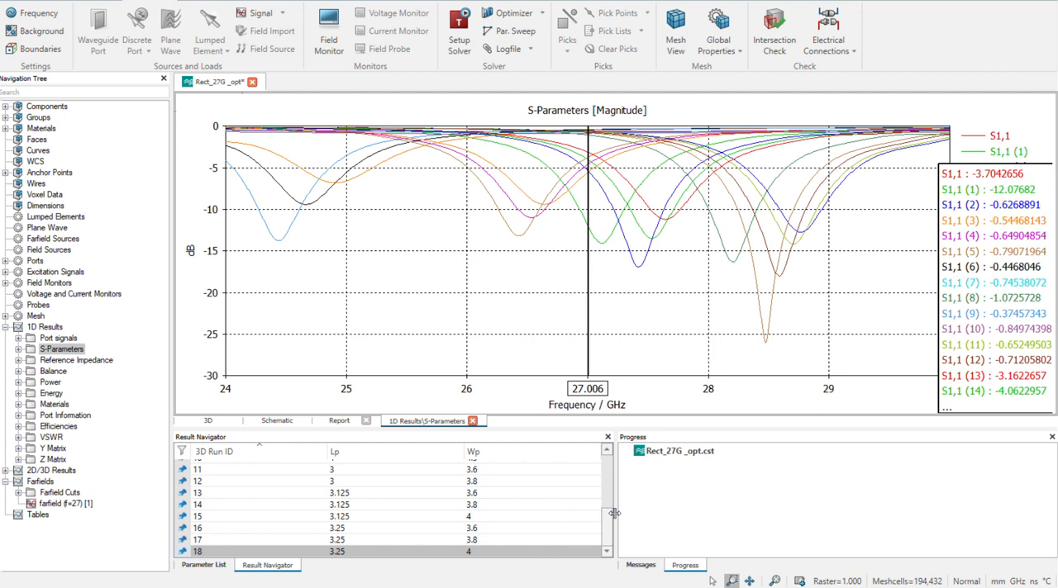
Unpin the current run and runs 2 to 7 to take their curves out of the overlay
left_click_drag(608, 516, 586, 459)
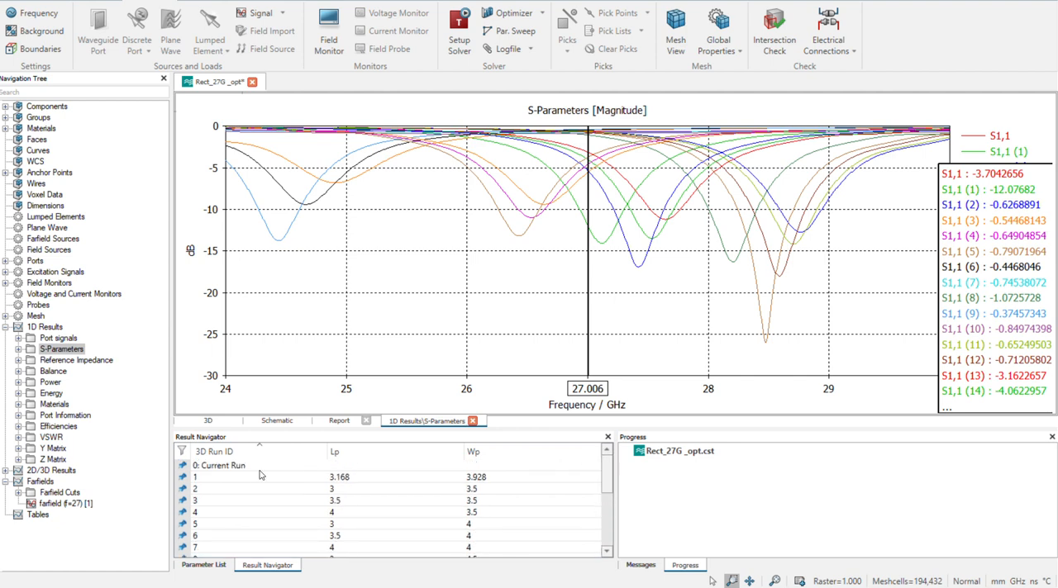
left_click(203, 480)
left_click(184, 467)
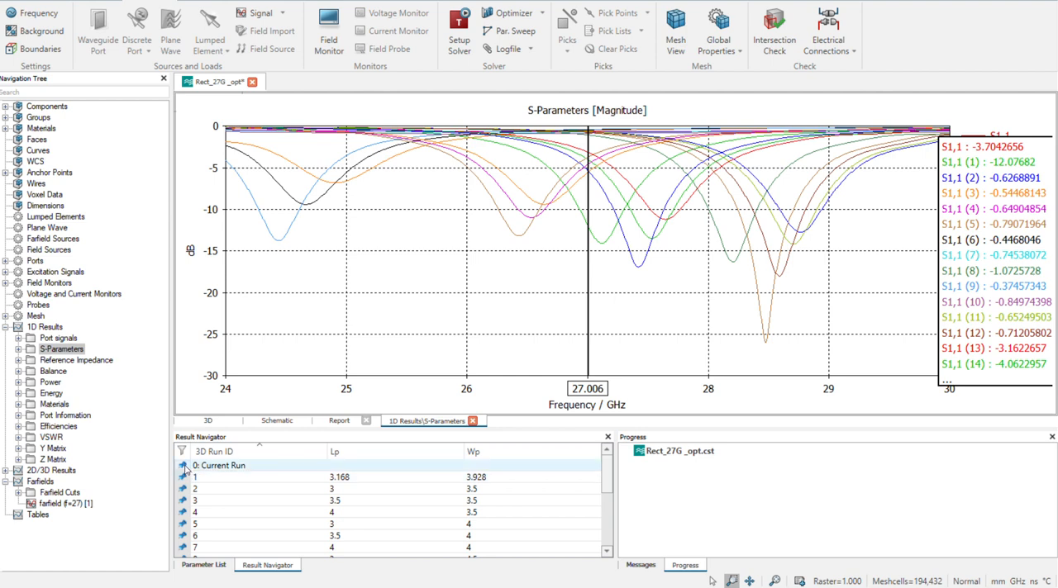
left_click(183, 477)
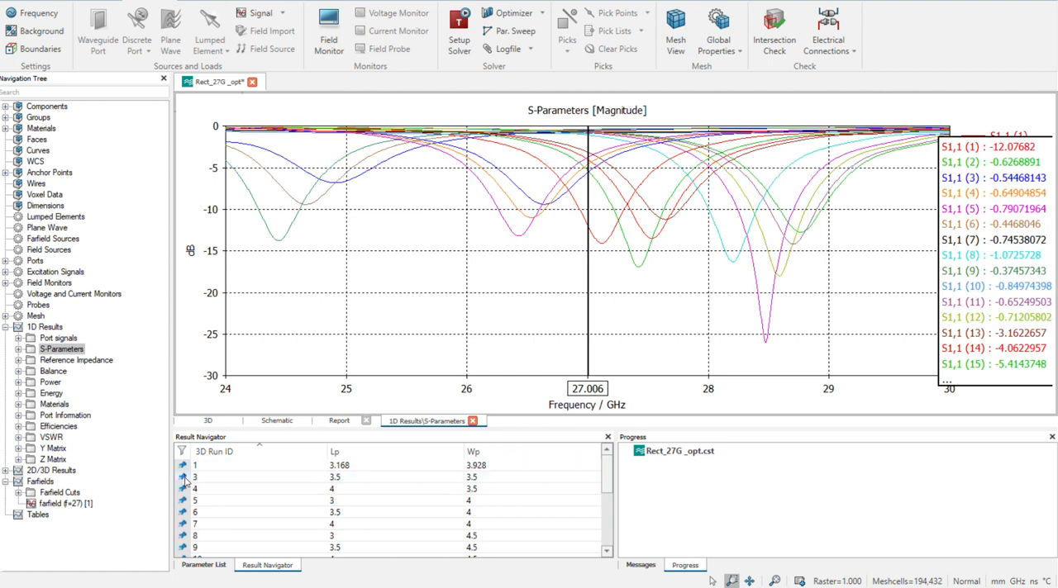
left_click(184, 478)
left_click(184, 477)
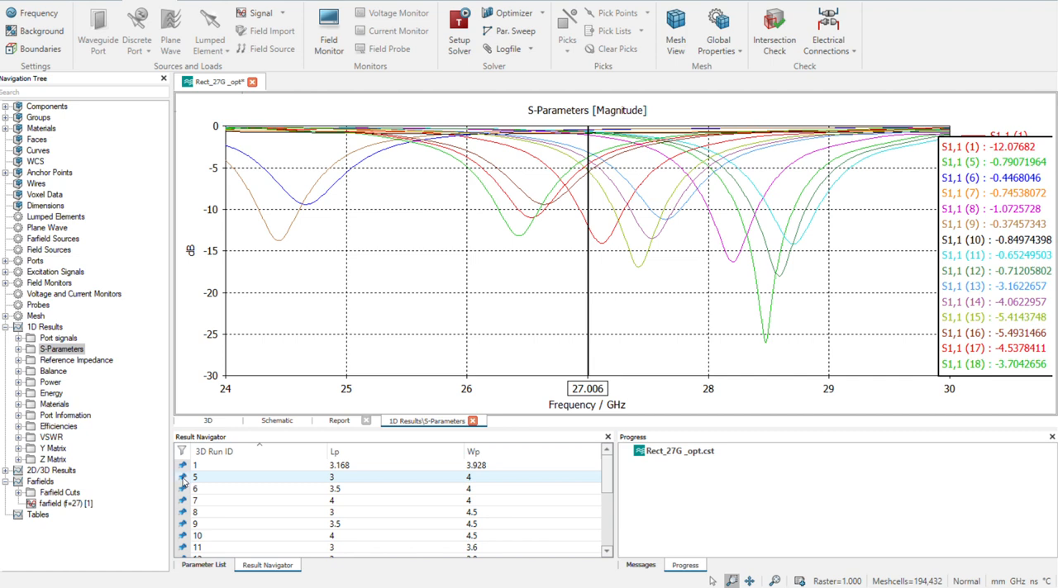
left_click(184, 478)
left_click(183, 478)
left_click(183, 477)
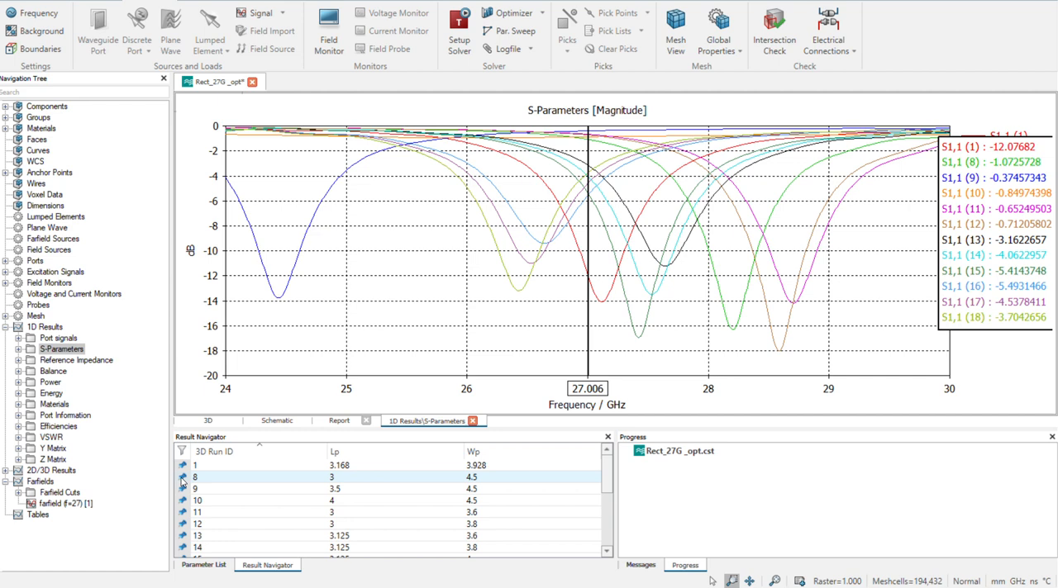
Unpin runs 8 to 12, keeping only run 1 and runs 13 to 18 pinned
left_click(183, 478)
left_click(184, 478)
left_click(183, 477)
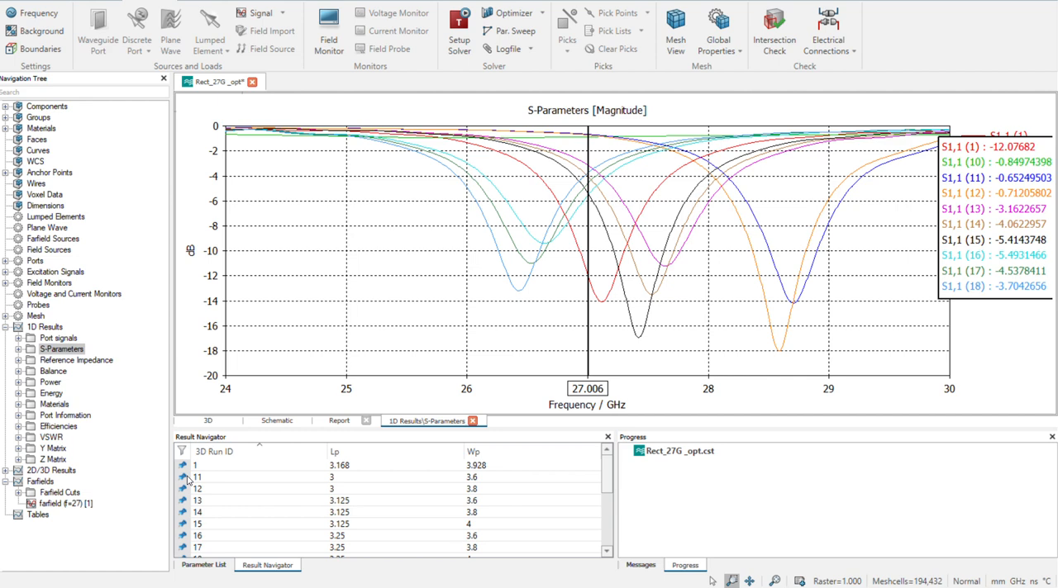
left_click(183, 477)
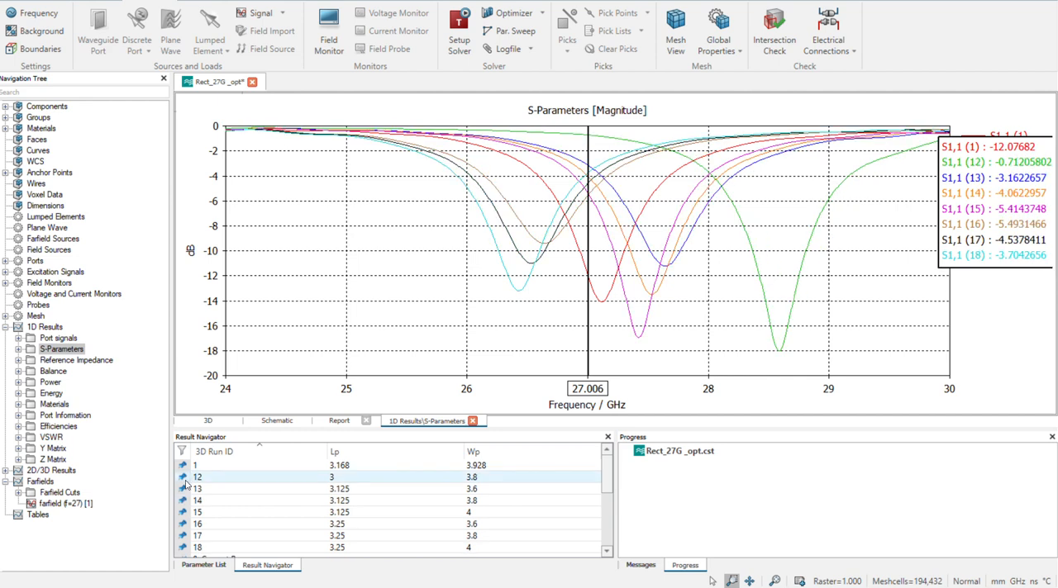
left_click(184, 478)
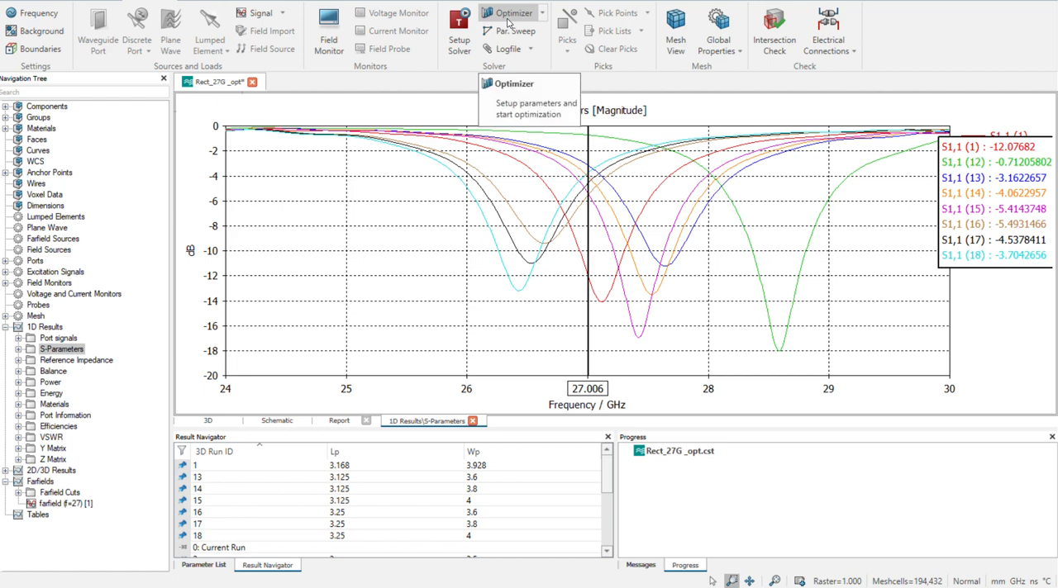
In the parameter sweep, set the Lp linear range from 3.15 to 3.2
scroll(509, 22, "up", 2)
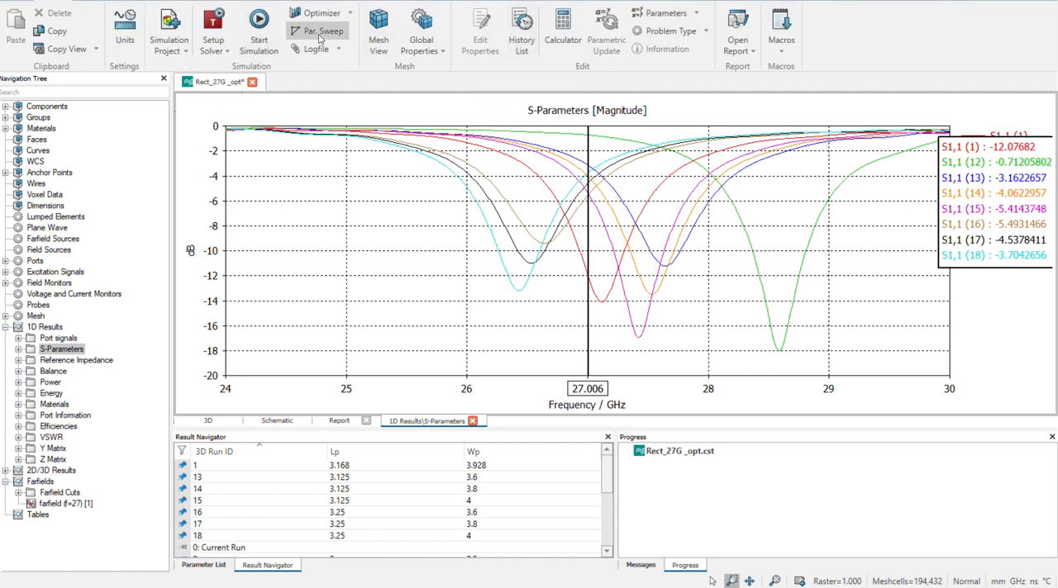
left_click(321, 33)
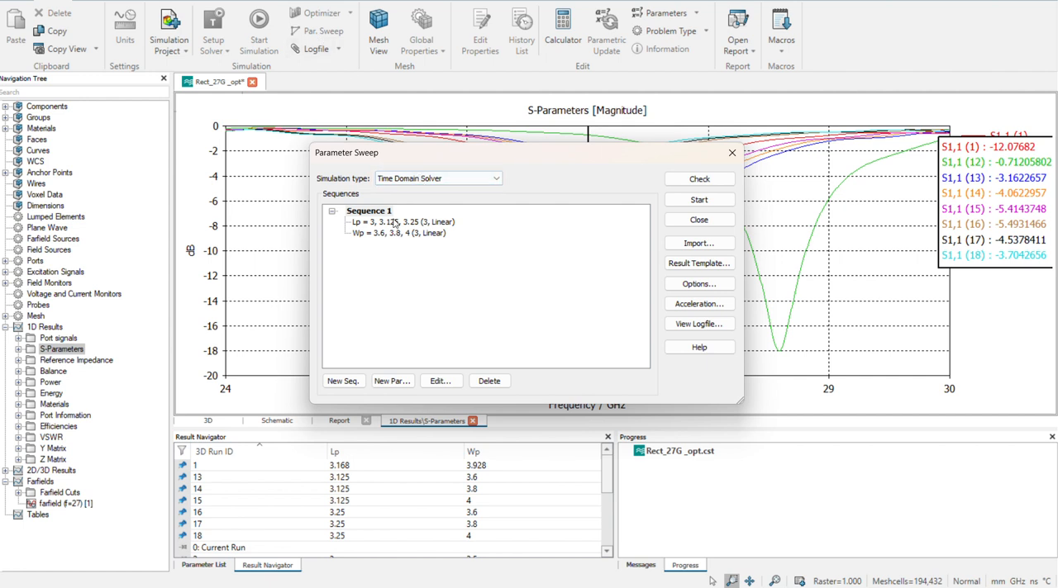
left_click(394, 224)
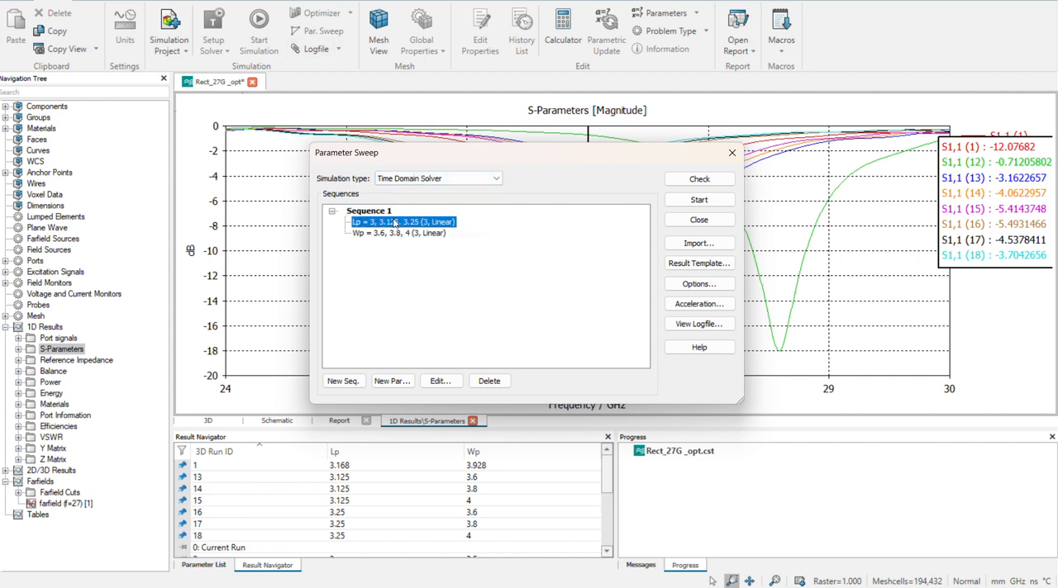
left_click(438, 380)
left_click(496, 275)
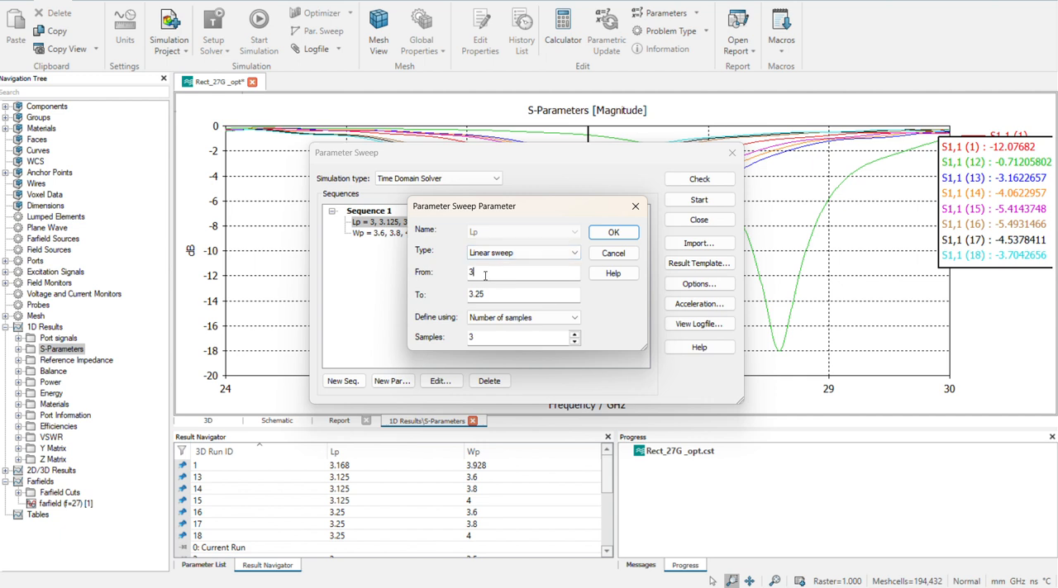
left_click(485, 275)
left_click(484, 299)
left_click(602, 234)
Set the Wp linear sweep range from 3.9 to 3.95 in the same sequence
left_click(395, 234)
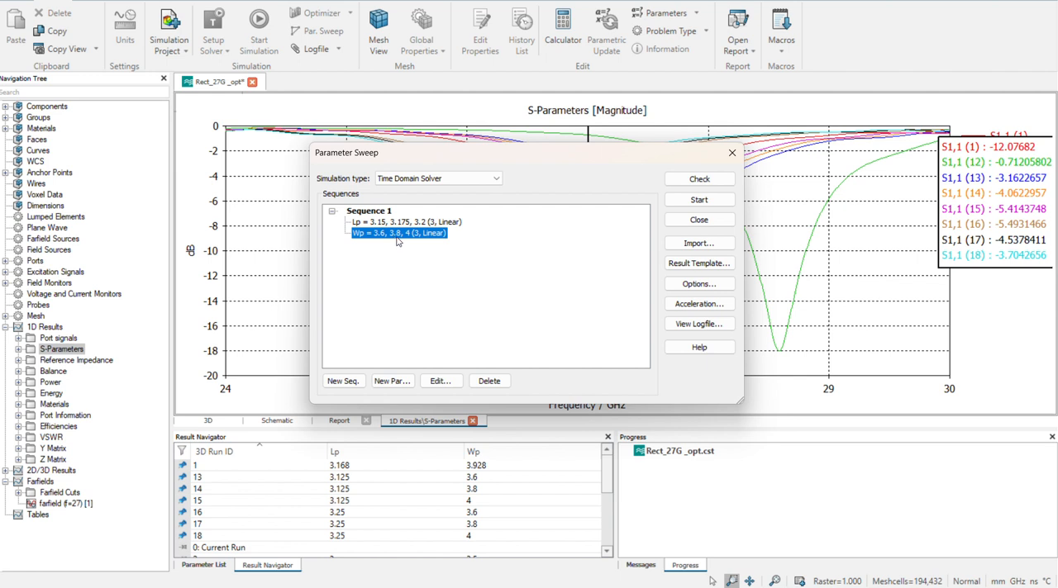
left_click(431, 384)
left_click(432, 384)
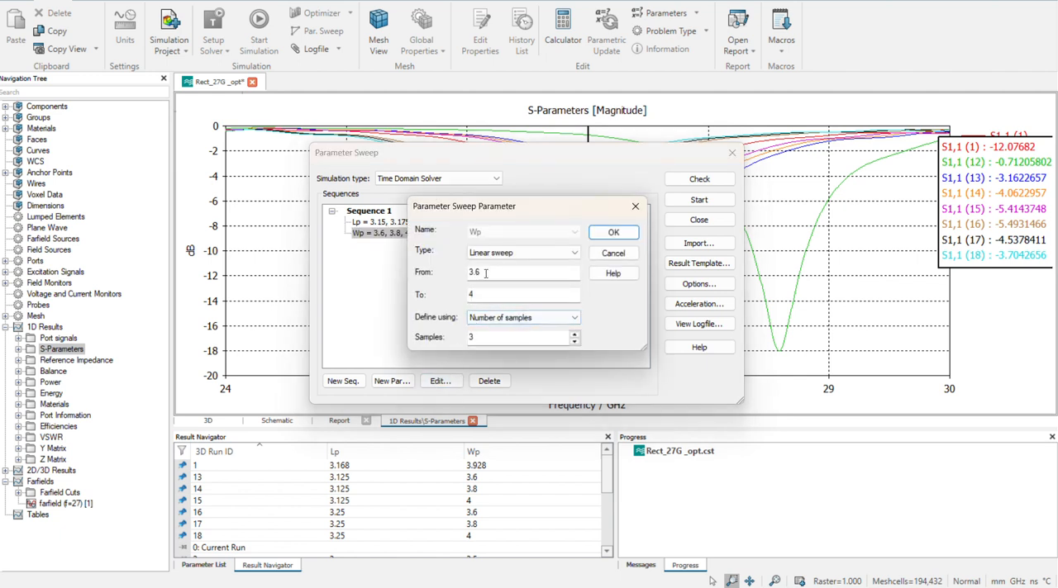
left_click_drag(488, 272, 466, 275)
type("3")
left_click(498, 295)
left_click(482, 273)
left_click(483, 293)
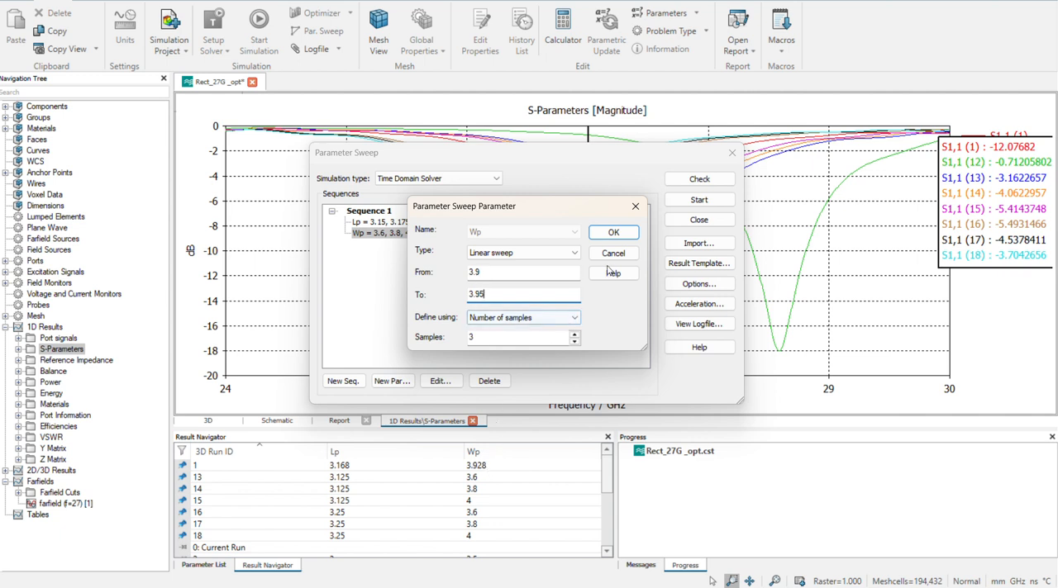
left_click(613, 232)
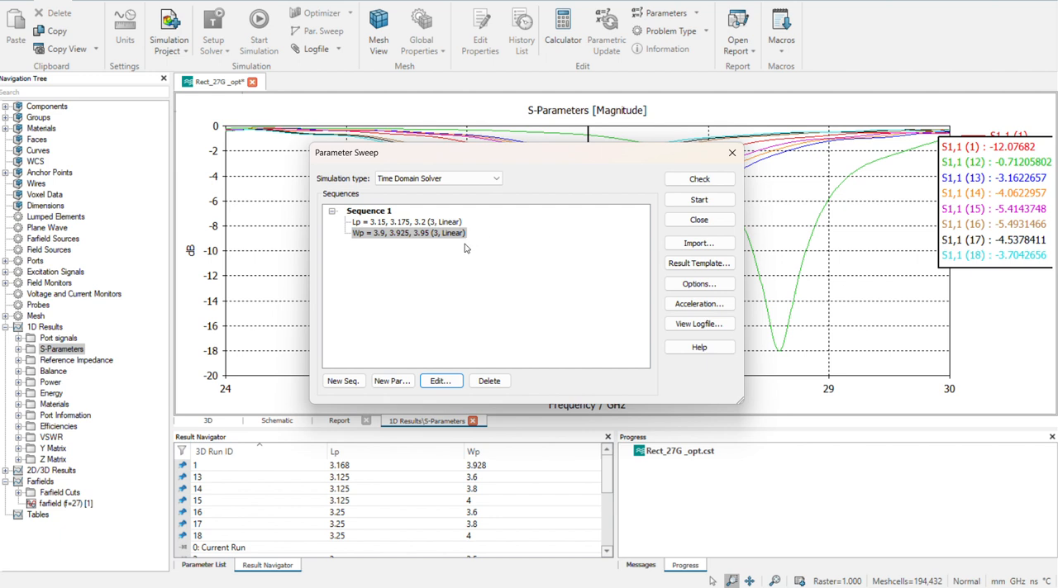
Set the Lp sweep's upper limit to 3.18 and start the sweep, deleting current results but keeping parametric results and cache
left_click(427, 224)
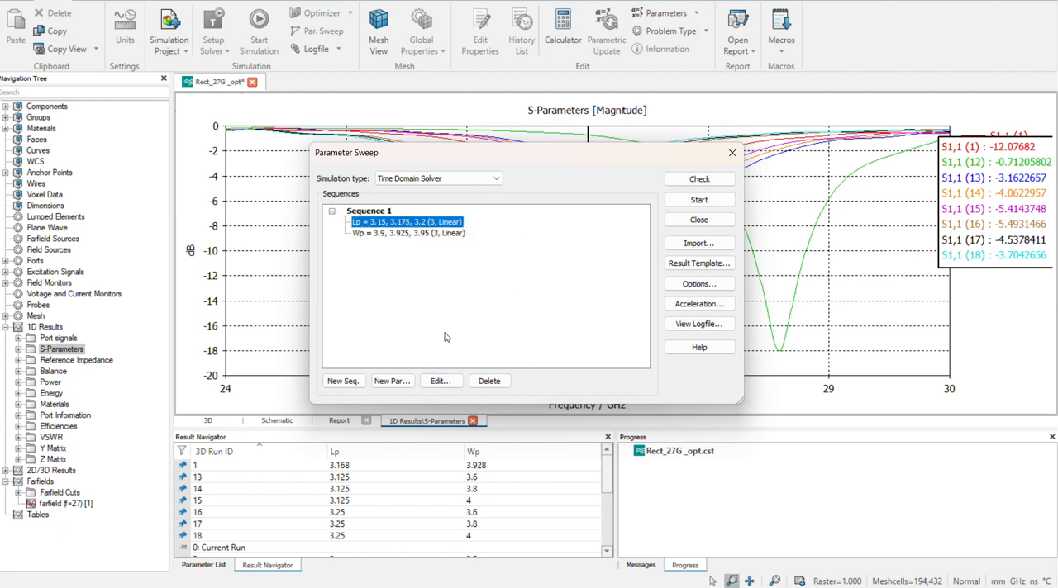
left_click(444, 382)
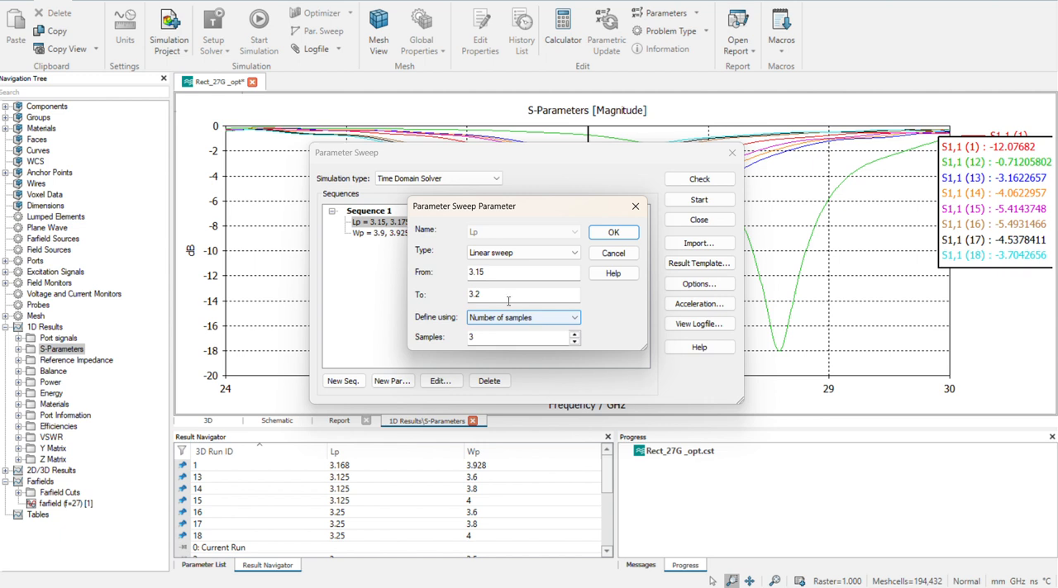
left_click(487, 273)
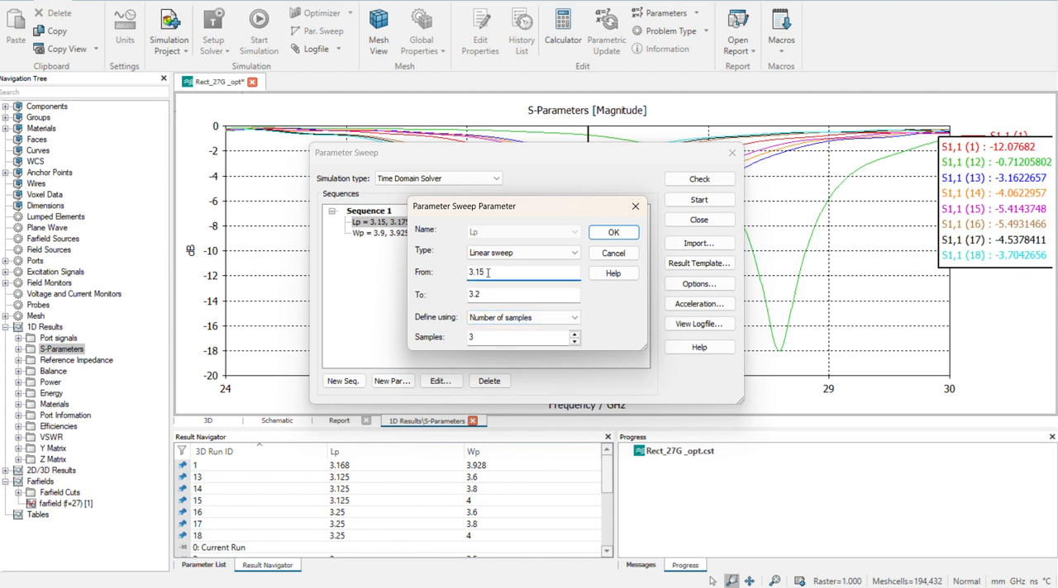
left_click(486, 293)
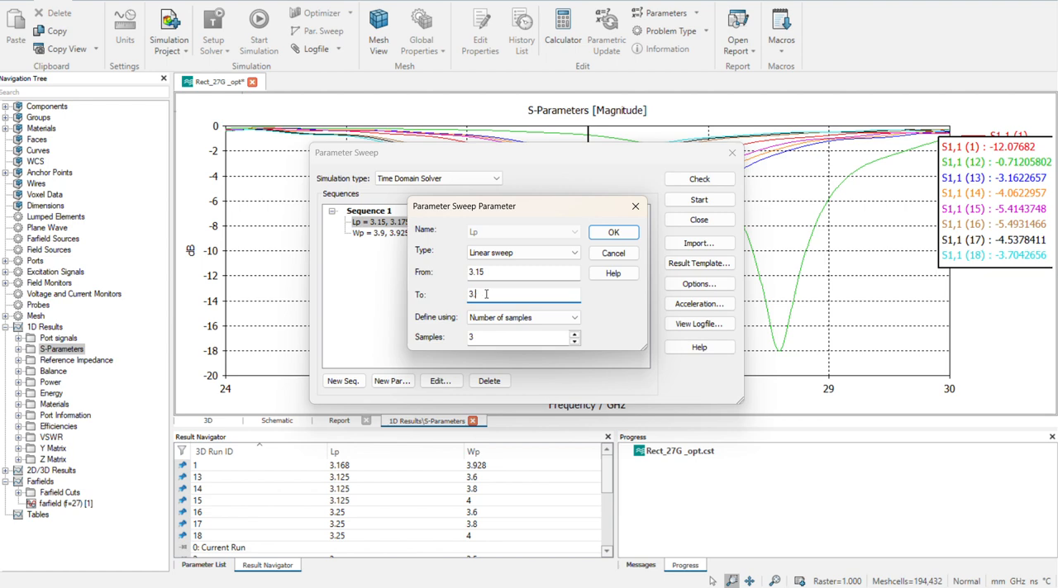
type(".18")
left_click(613, 233)
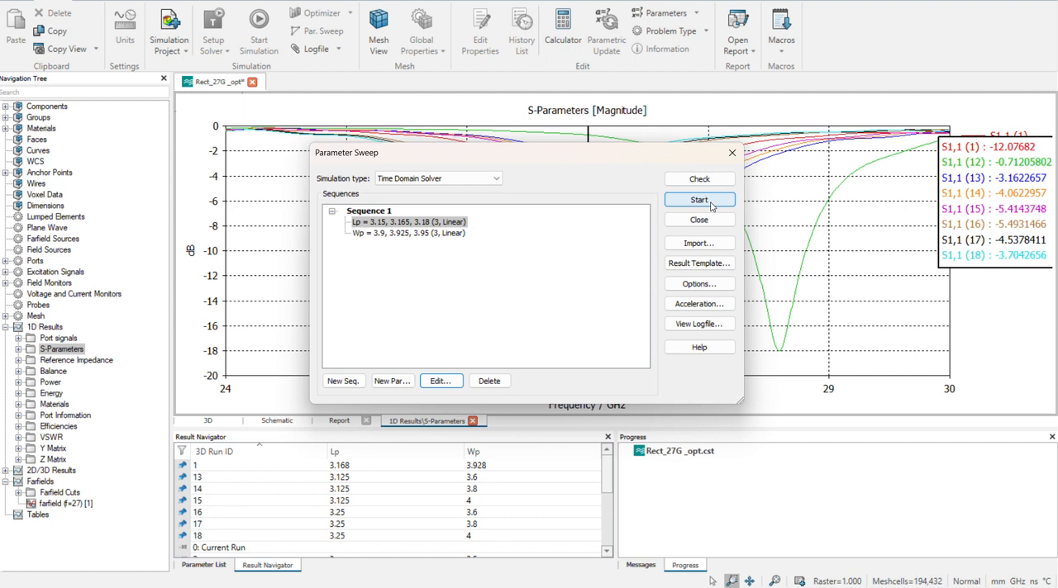
left_click(699, 200)
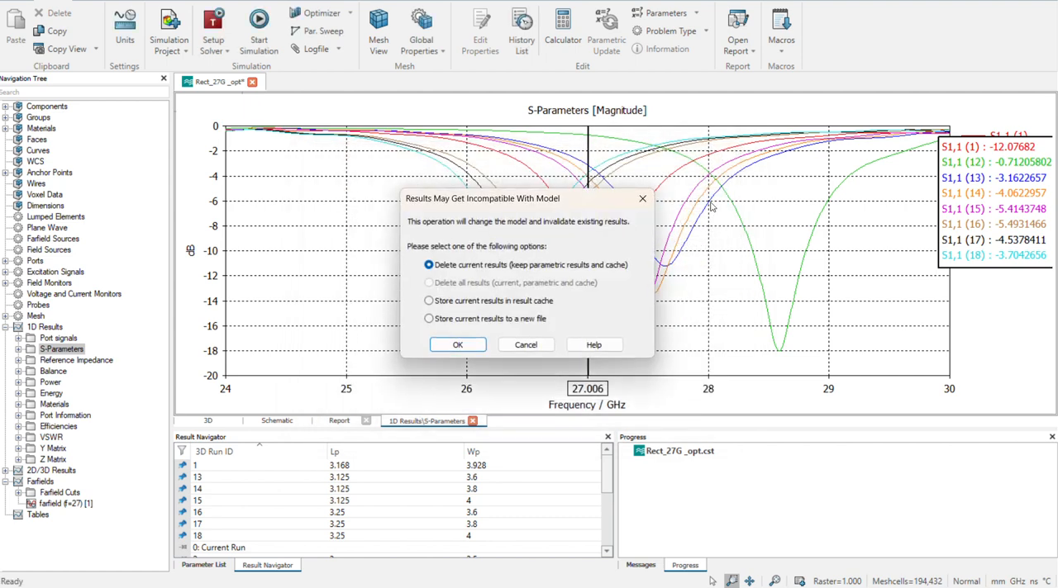
left_click(461, 343)
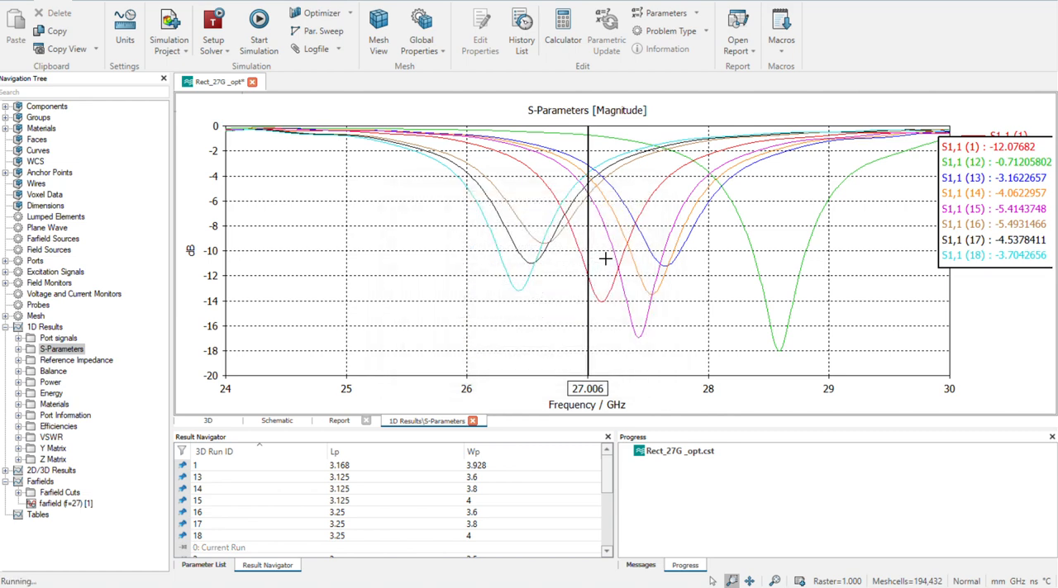